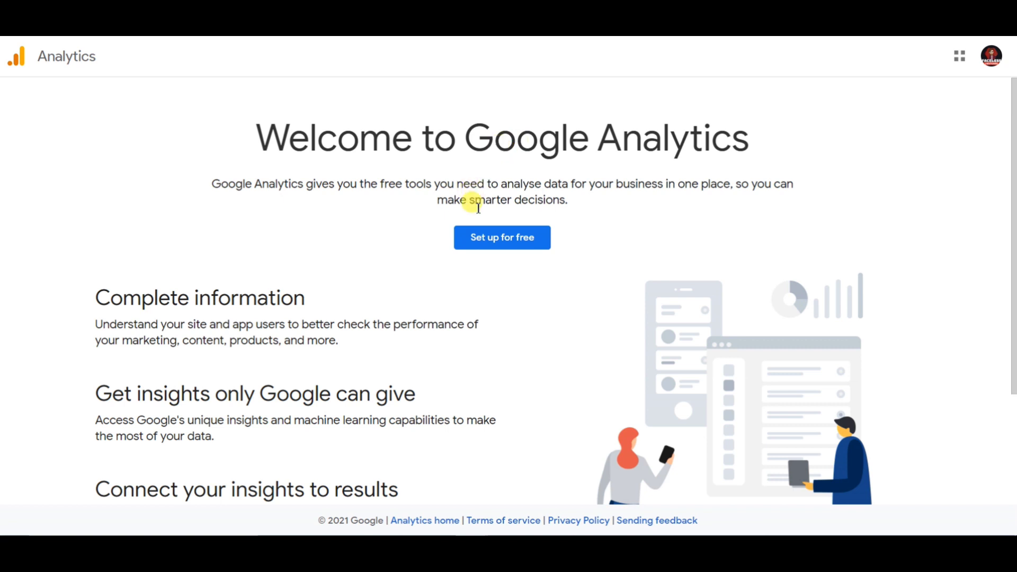
- Start the free Analytics setup and name the new account "redbubbel web"
click(490, 243)
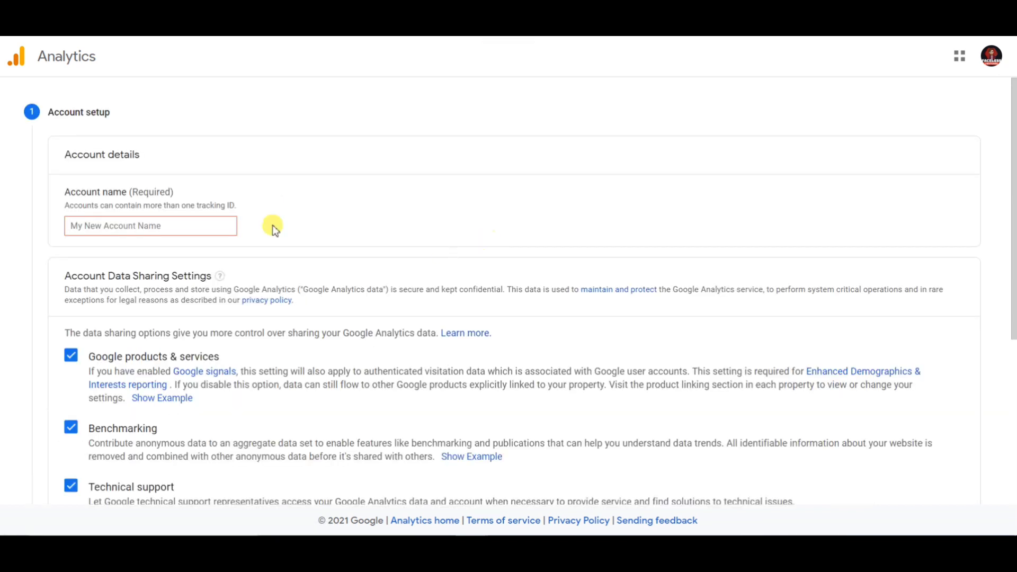
click(210, 224)
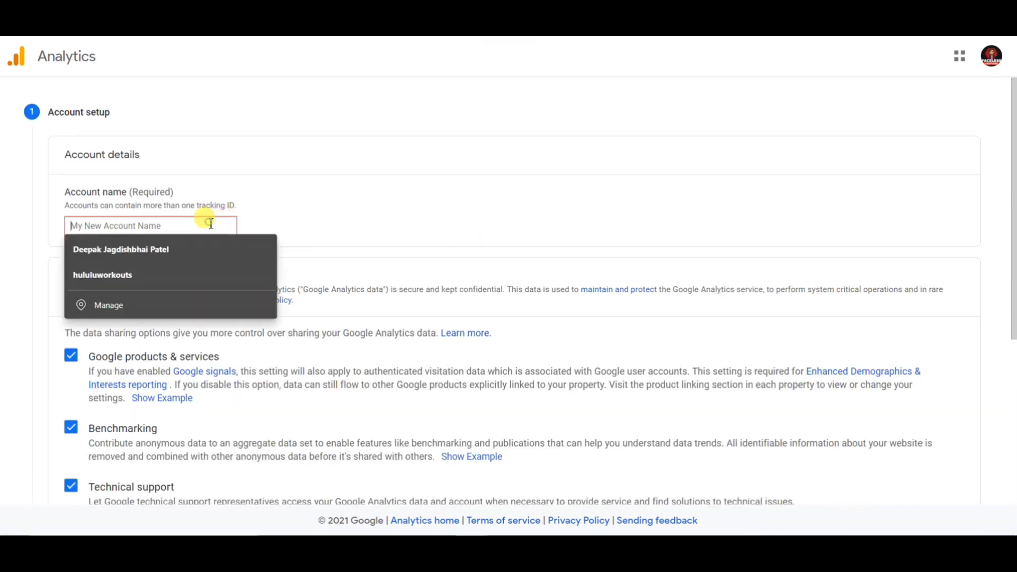
text(redbubb)
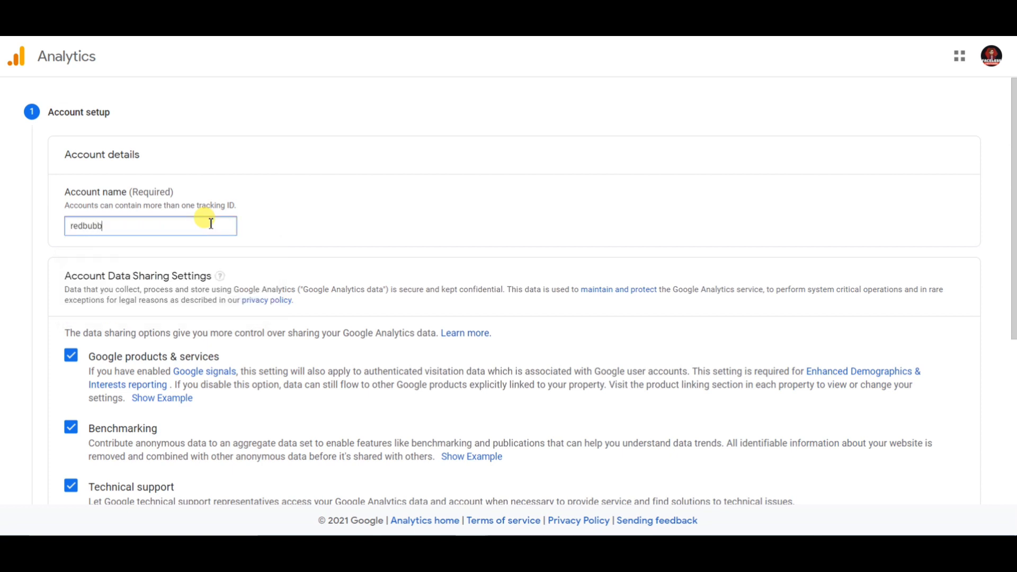
text(el web)
- Keep all four account data sharing options enabled and continue to the property setup
scroll(215, 242, down, 1)
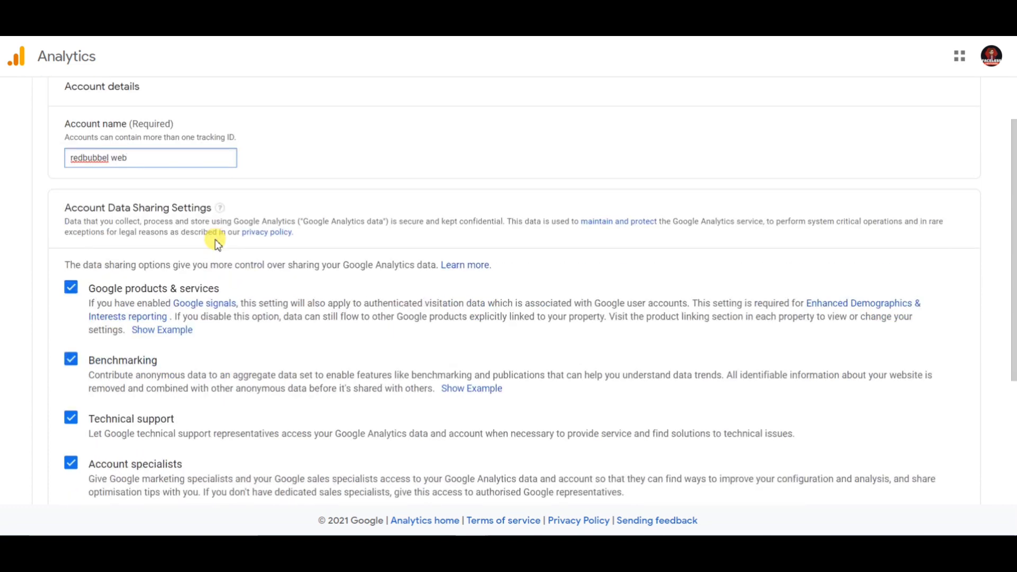
scroll(215, 242, down, 3)
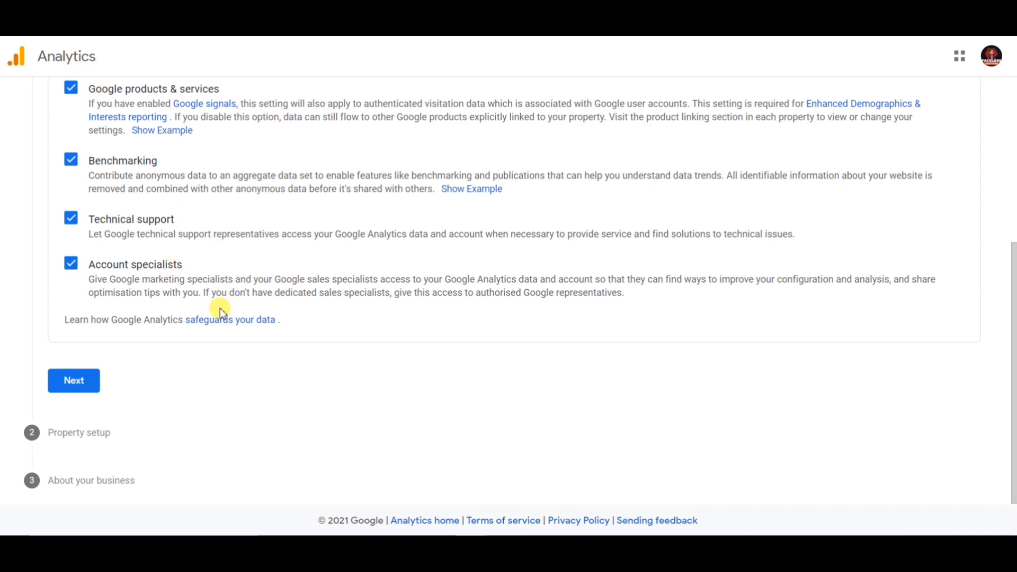
scroll(220, 307, up, 4)
scroll(220, 307, down, 2)
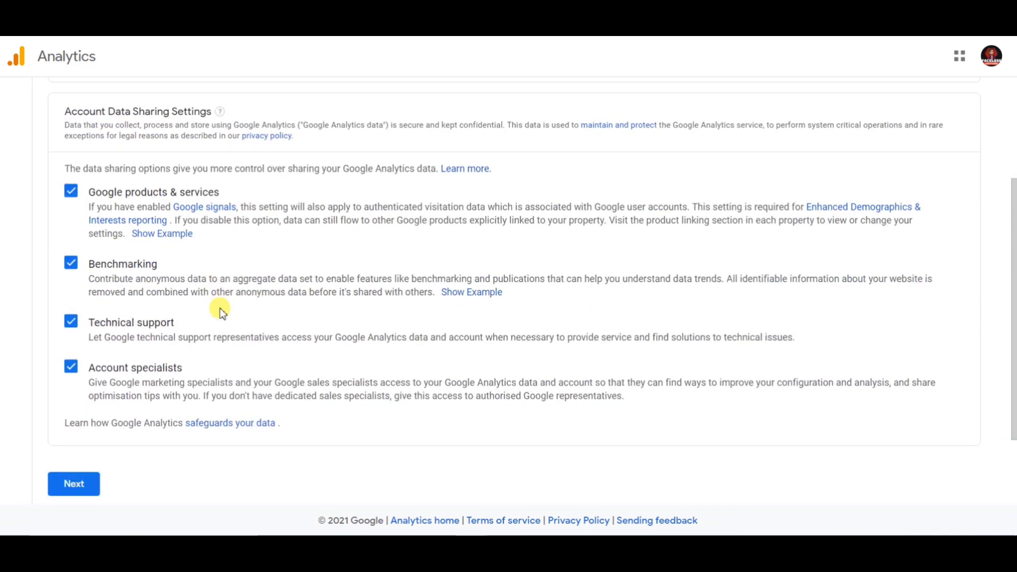
scroll(221, 307, down, 2)
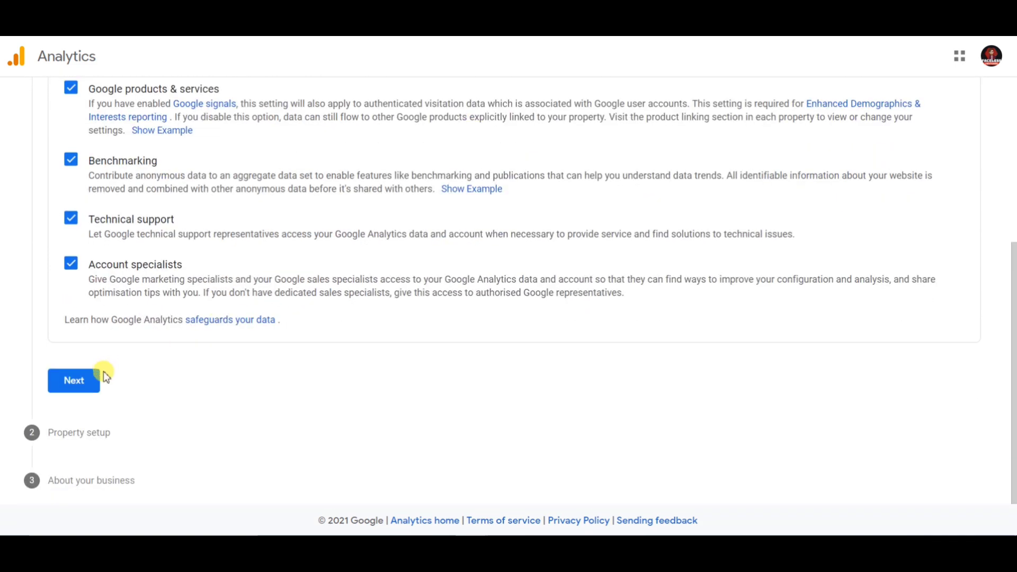
click(74, 381)
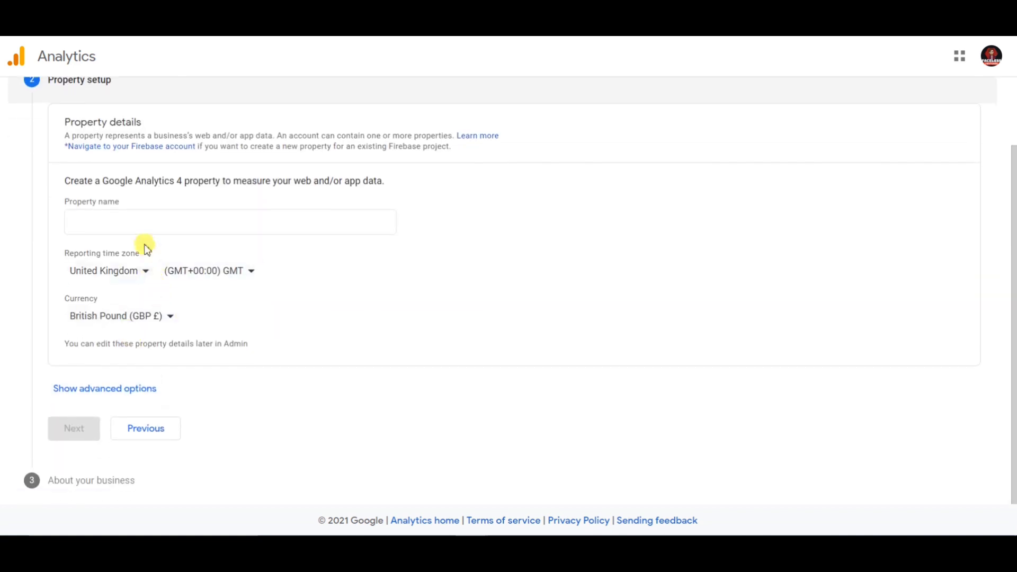
- Name the new property "redbubbloo"
click(131, 223)
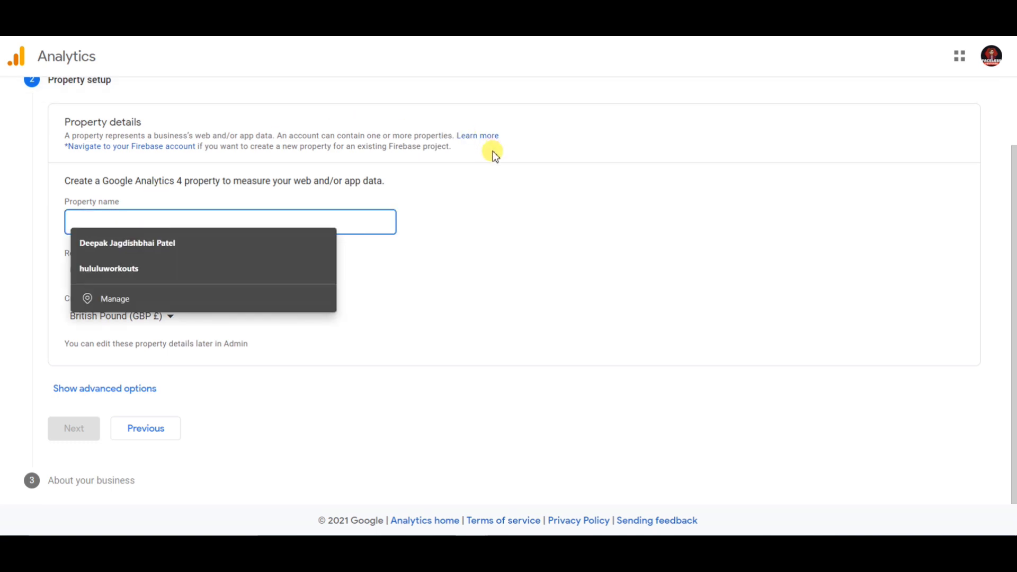
text(t)
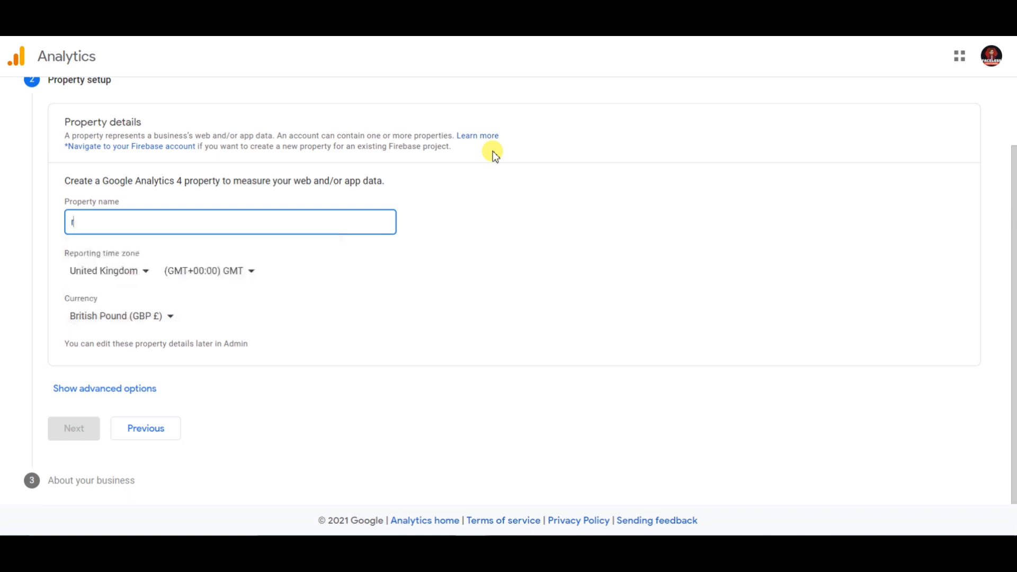
text(edbubblog)
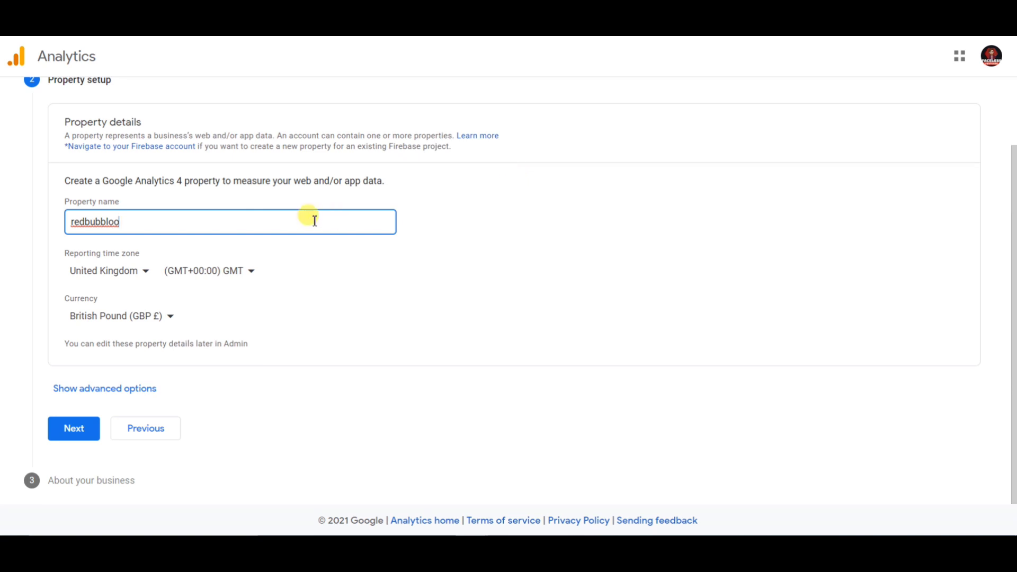
- Set the property's reporting time zone country to India
click(131, 279)
scroll(136, 366, down, 3)
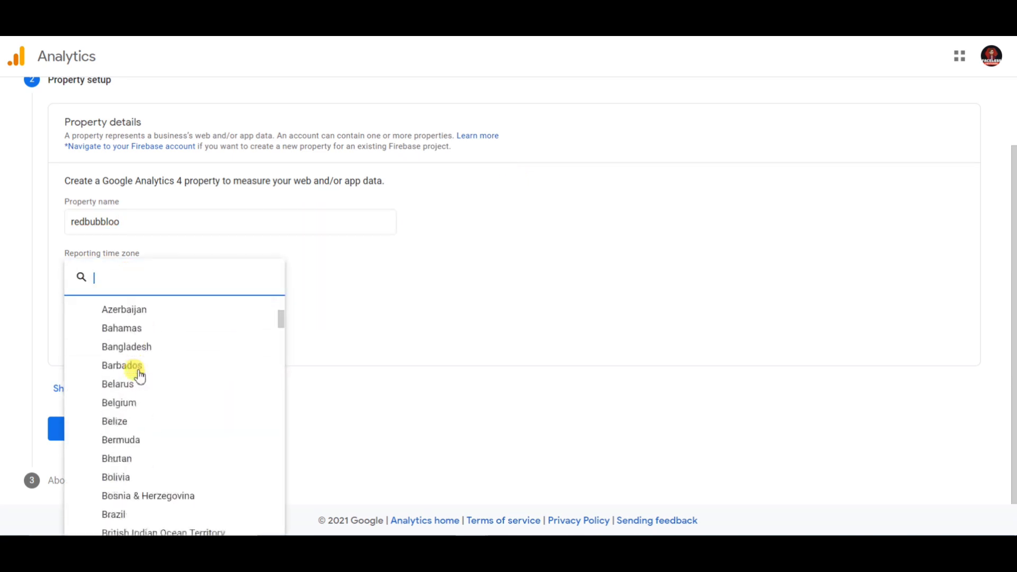
scroll(139, 376, down, 6)
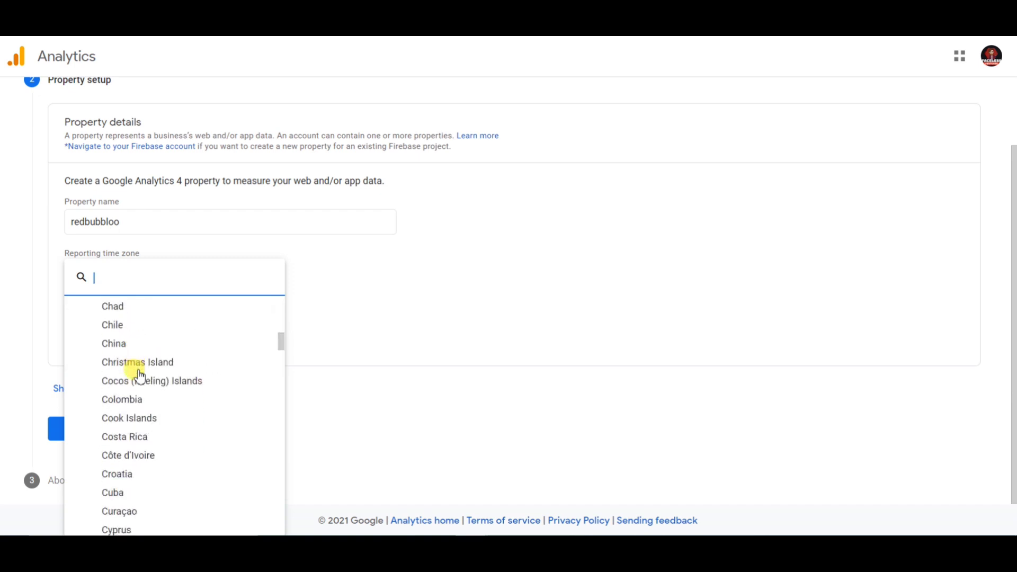
scroll(140, 377, down, 10)
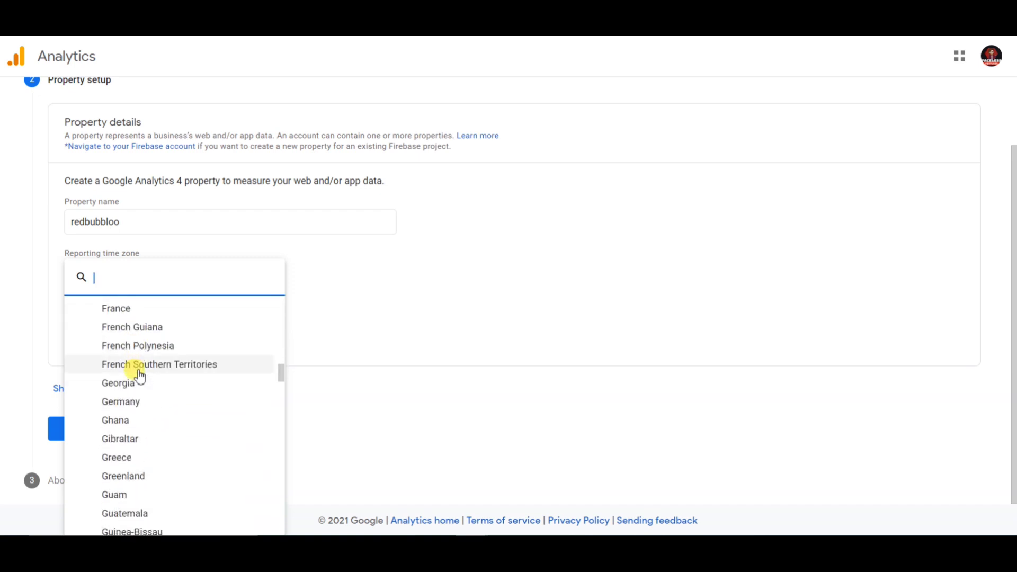
scroll(139, 376, down, 8)
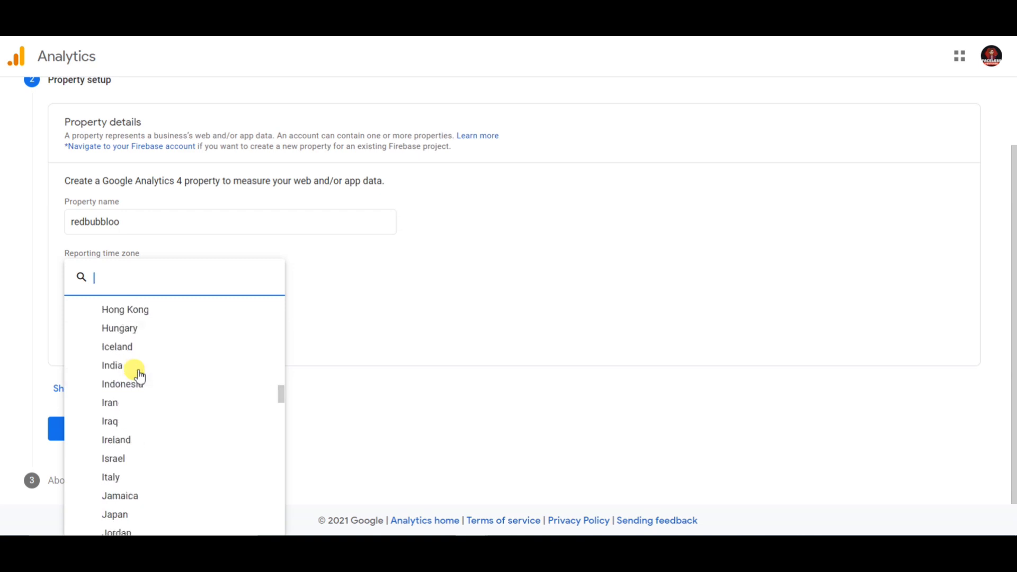
click(126, 366)
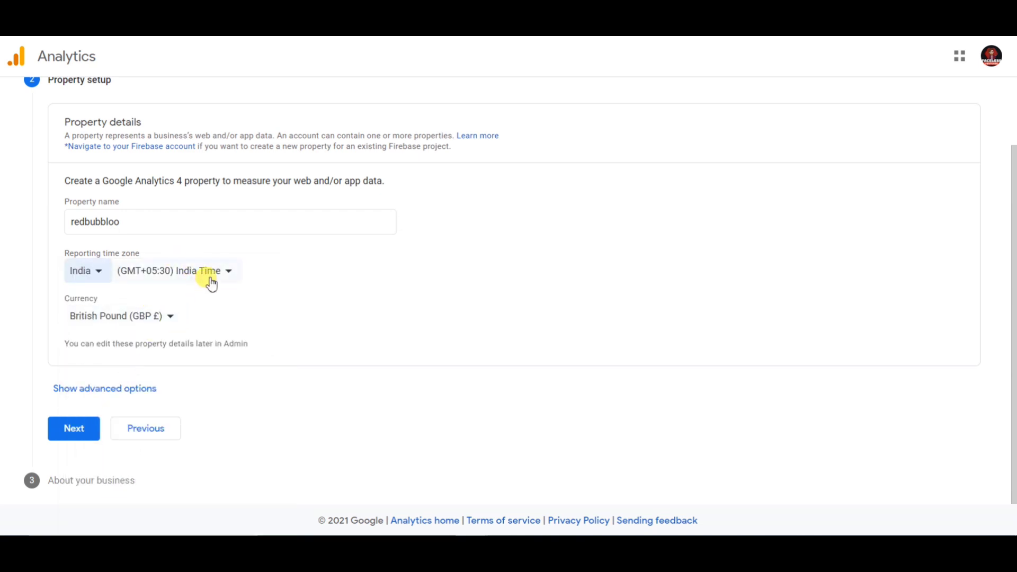
- Set the property's currency to US Dollar (USD US$)
click(139, 323)
scroll(147, 234, down, 9)
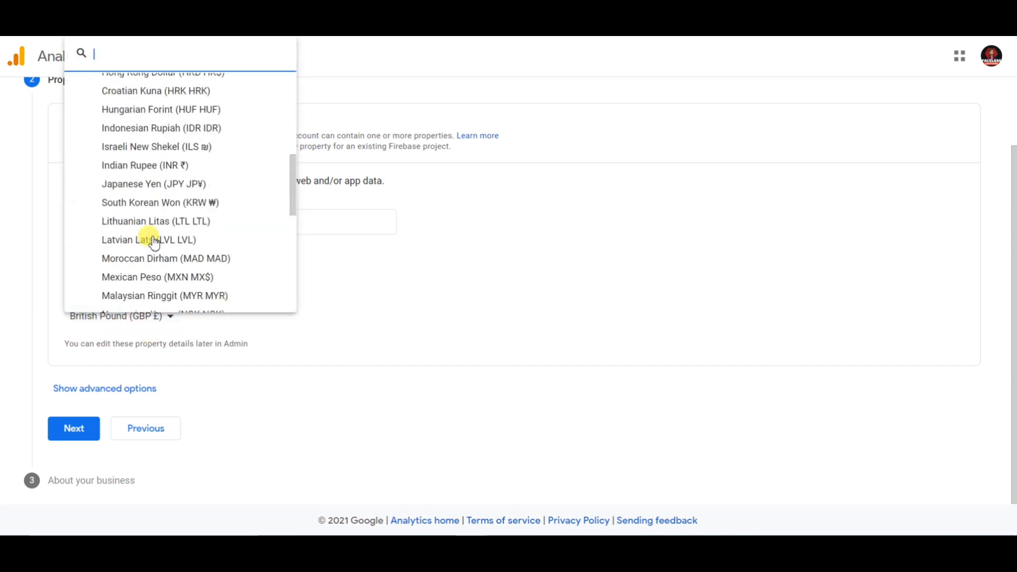
scroll(155, 243, down, 3)
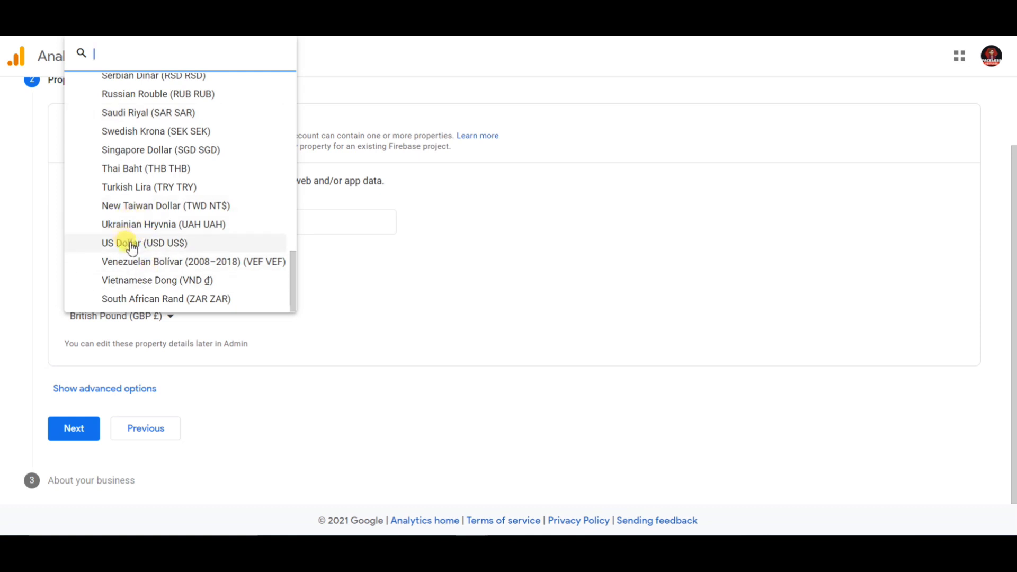
click(129, 243)
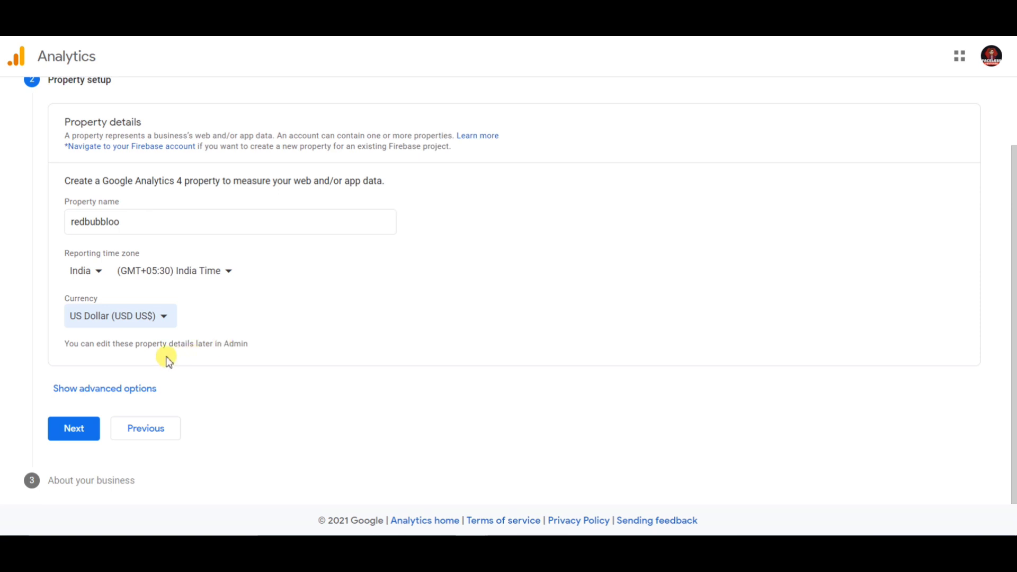
- In the advanced options, enable creating a Universal Analytics property and choose to create a Universal Analytics property only
click(138, 391)
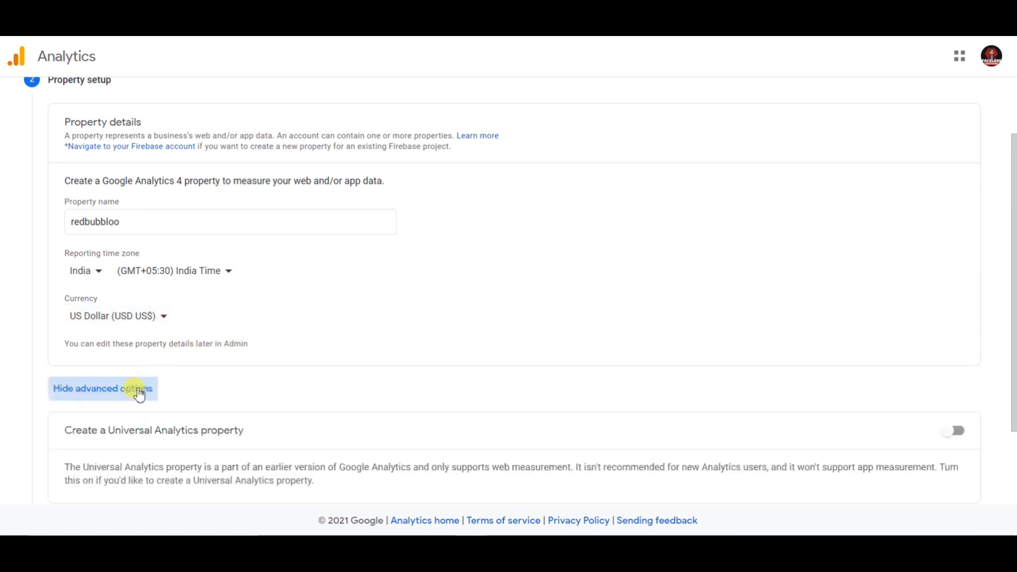
scroll(202, 381, down, 2)
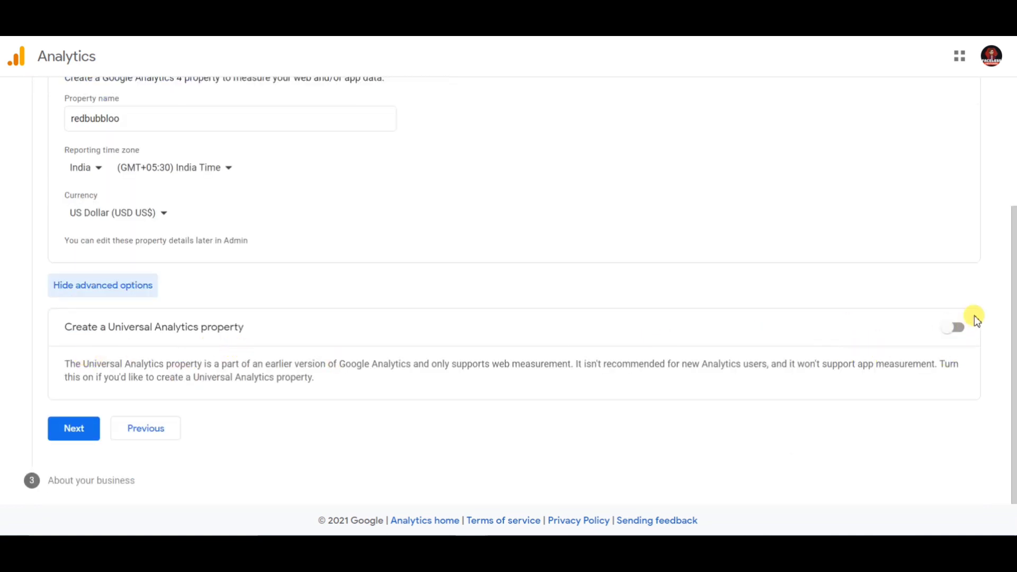
click(954, 330)
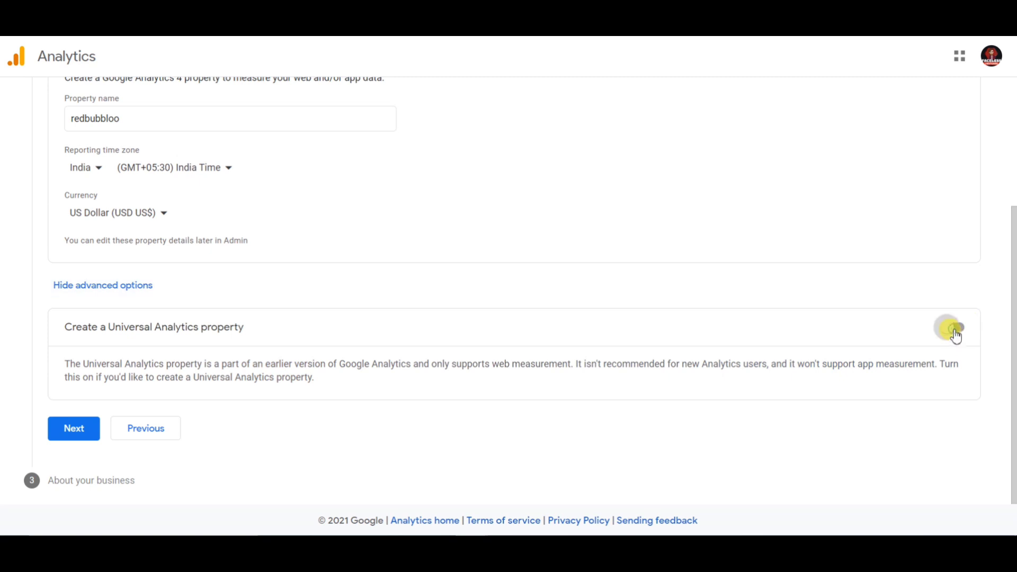
scroll(727, 324, down, 3)
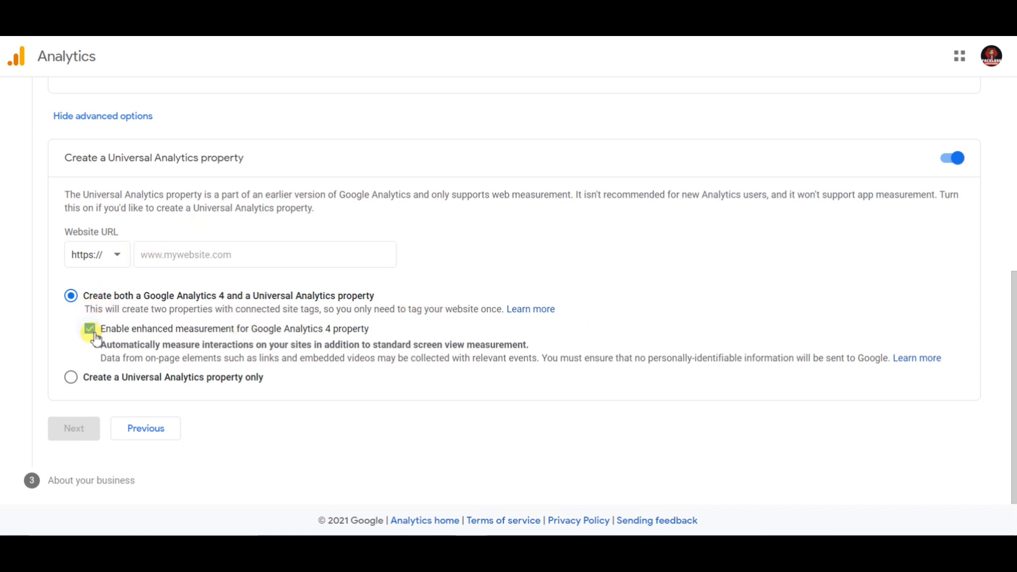
click(71, 381)
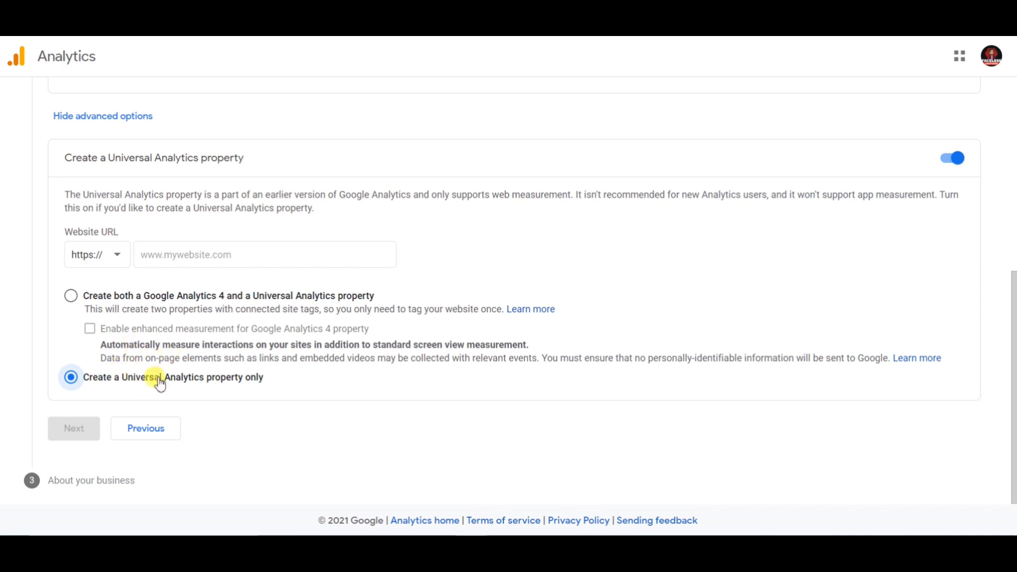
scroll(214, 330, up, 4)
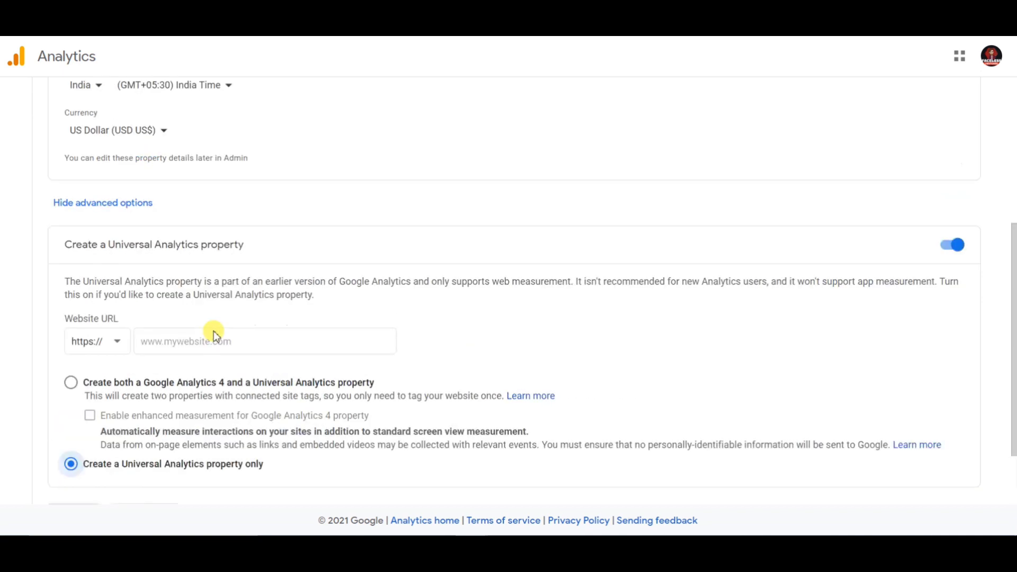
scroll(212, 333, up, 1)
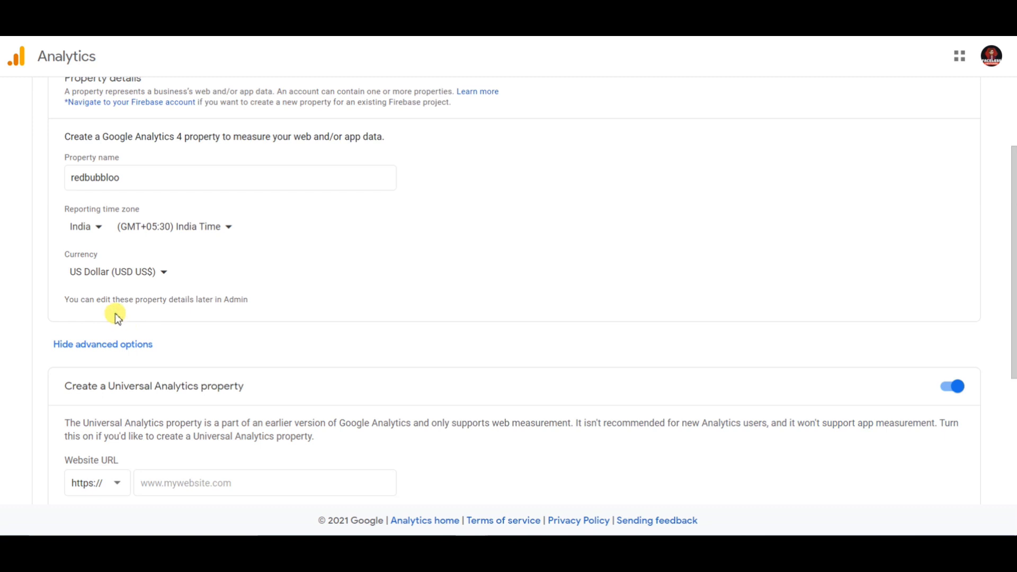
scroll(200, 302, down, 1)
scroll(182, 341, down, 3)
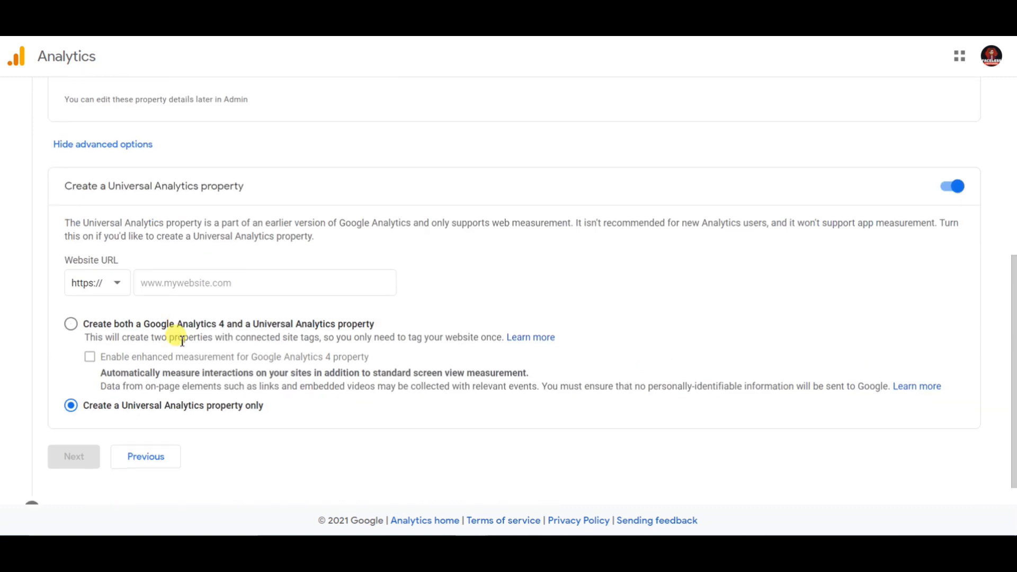
scroll(314, 395, up, 6)
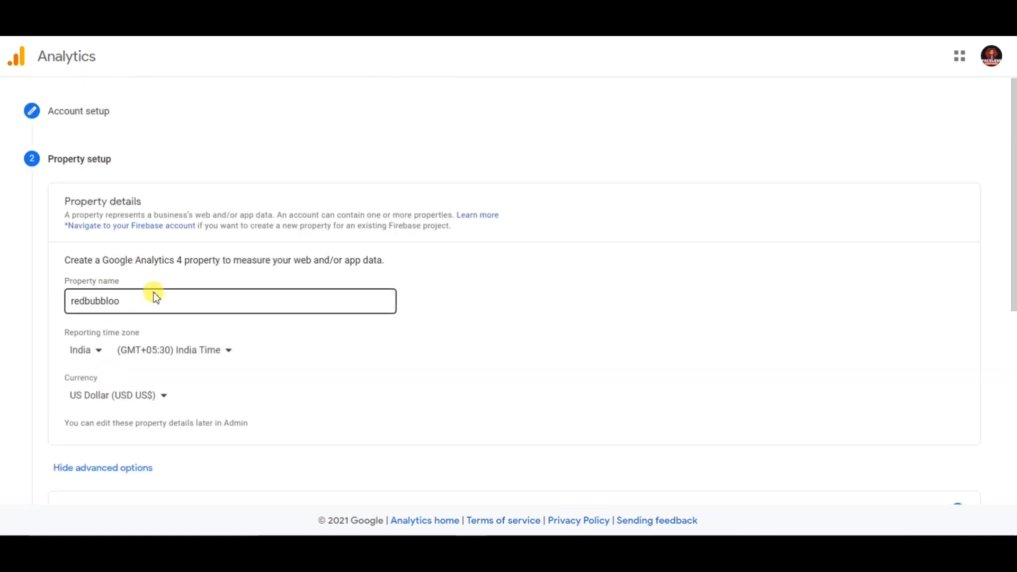
scroll(105, 272, down, 2)
scroll(104, 335, down, 2)
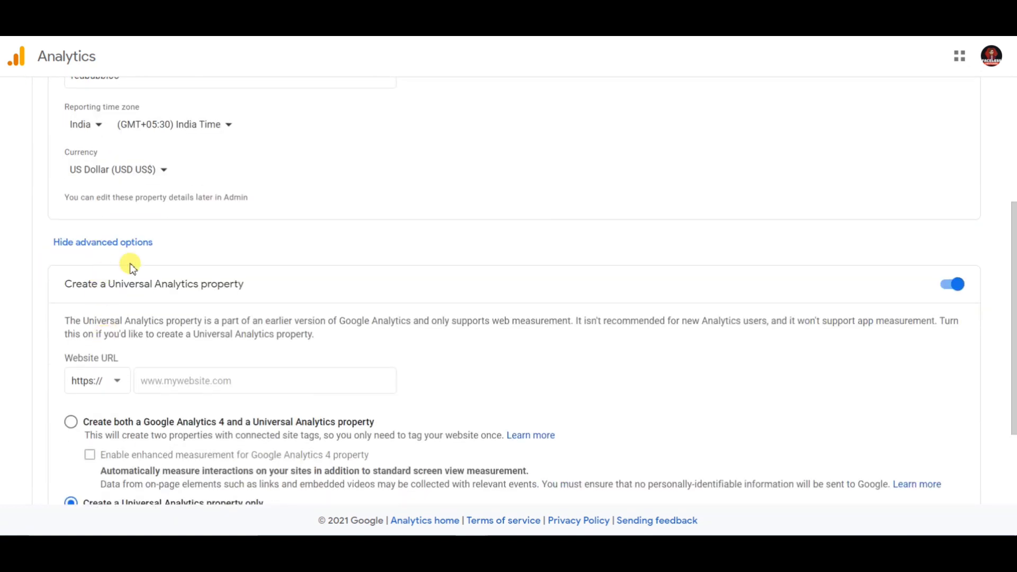
scroll(118, 318, down, 2)
click(165, 312)
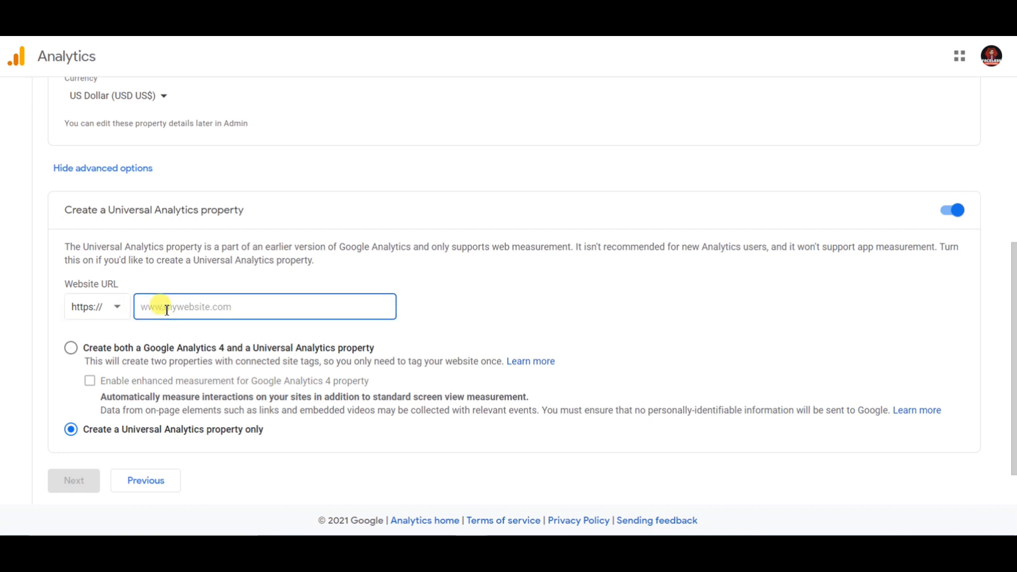
text(www.redbubb)
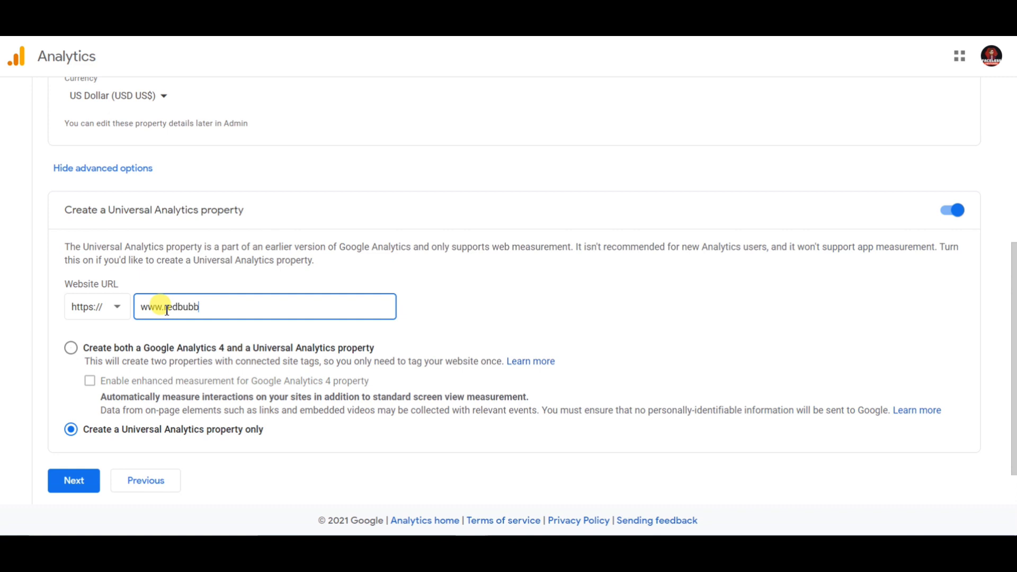
text(le.com)
- Review the completed property details and continue to the business information section
scroll(501, 269, down, 1)
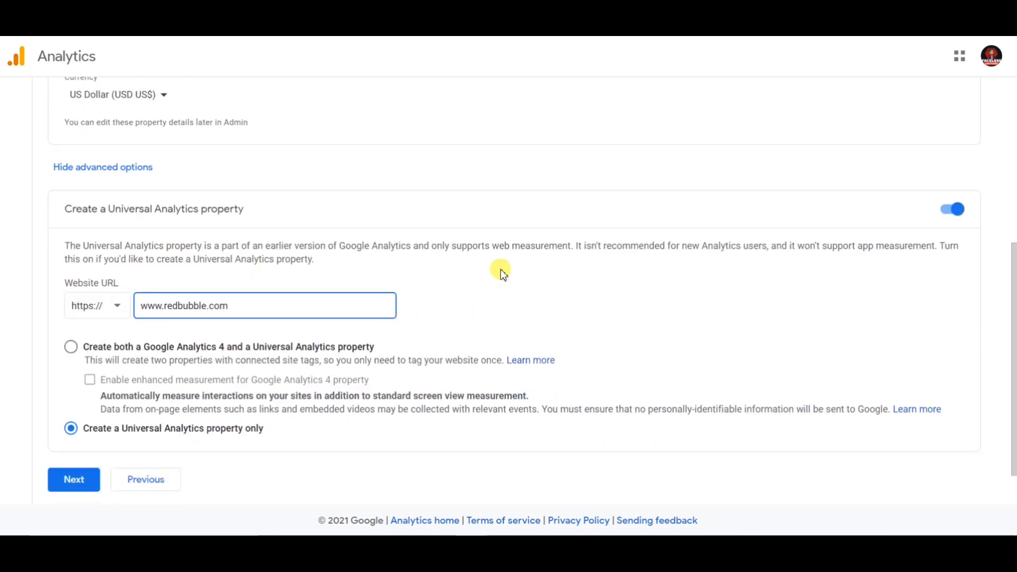
scroll(407, 297, up, 7)
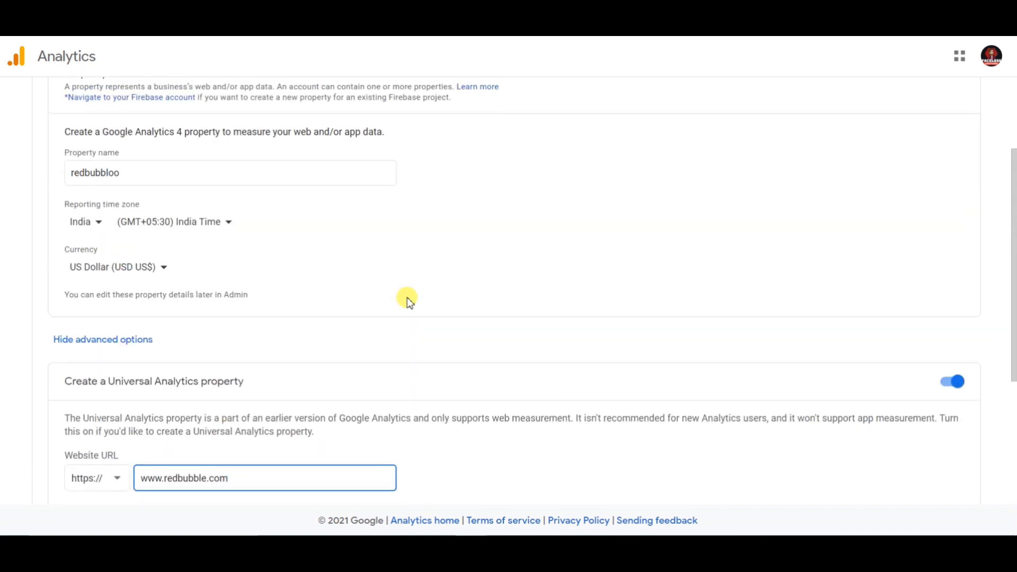
scroll(407, 297, down, 7)
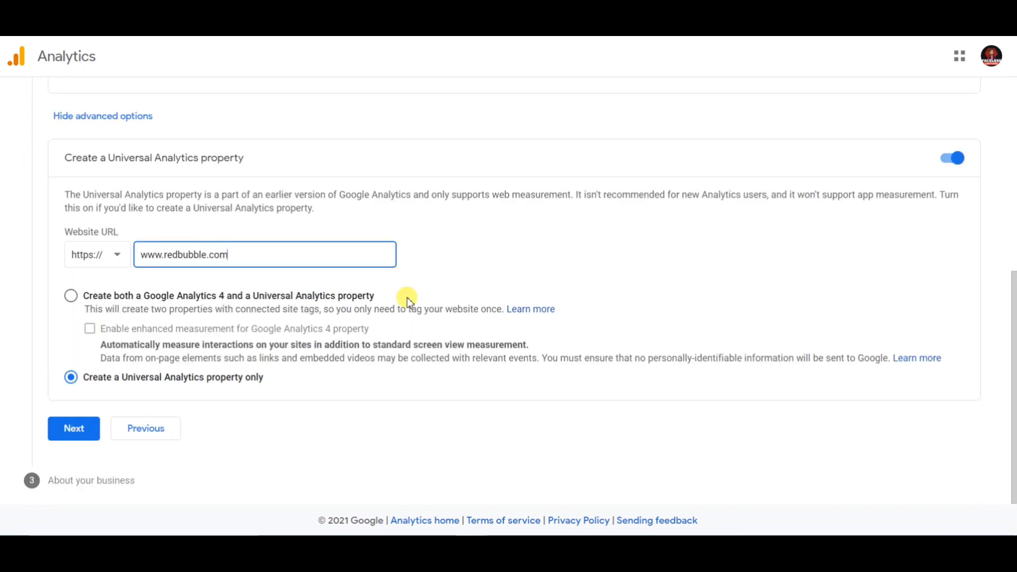
click(87, 430)
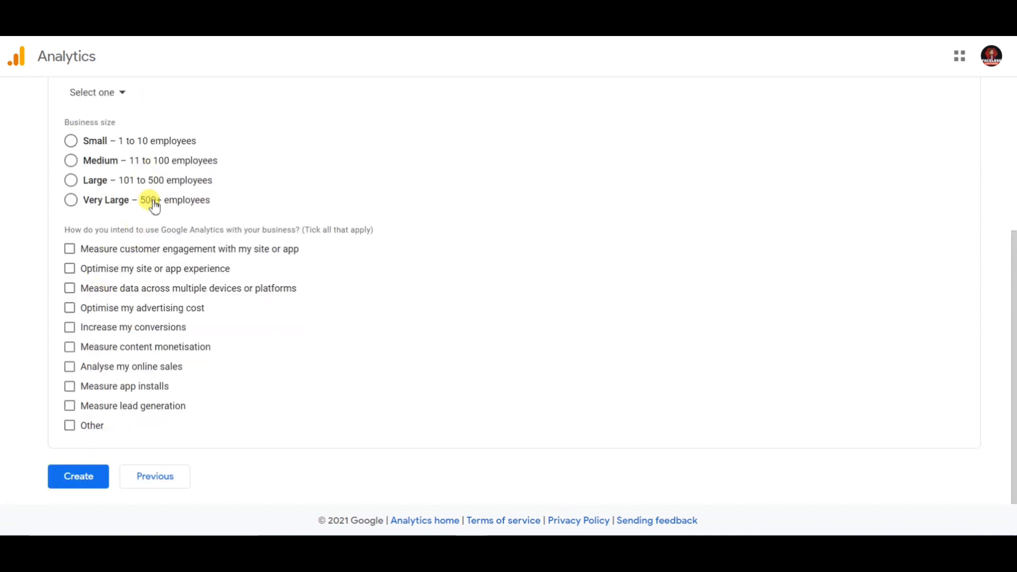
- Set the business size to Small (1 to 10 employees) and the industry category to Arts & entertainment
click(72, 141)
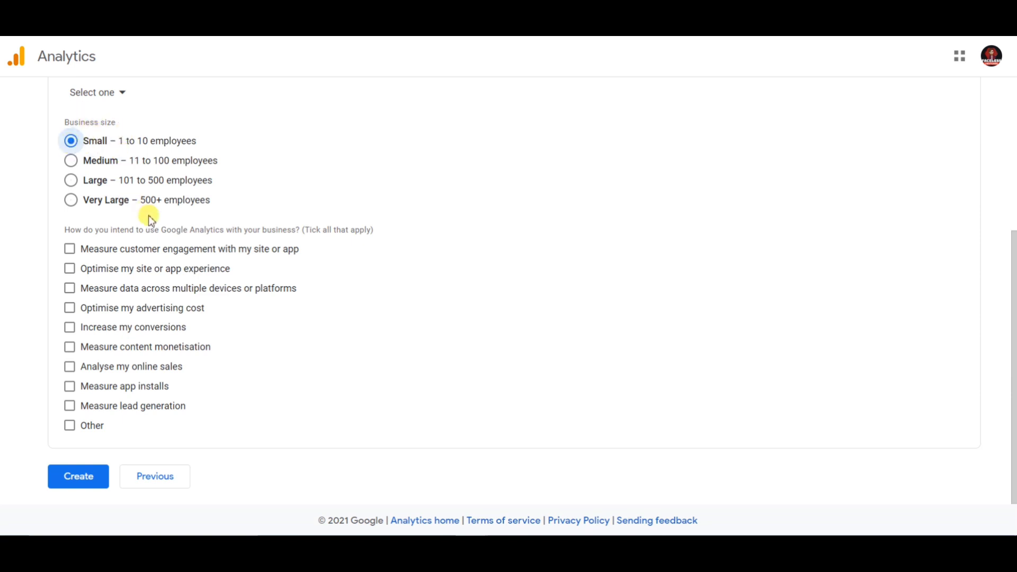
click(108, 91)
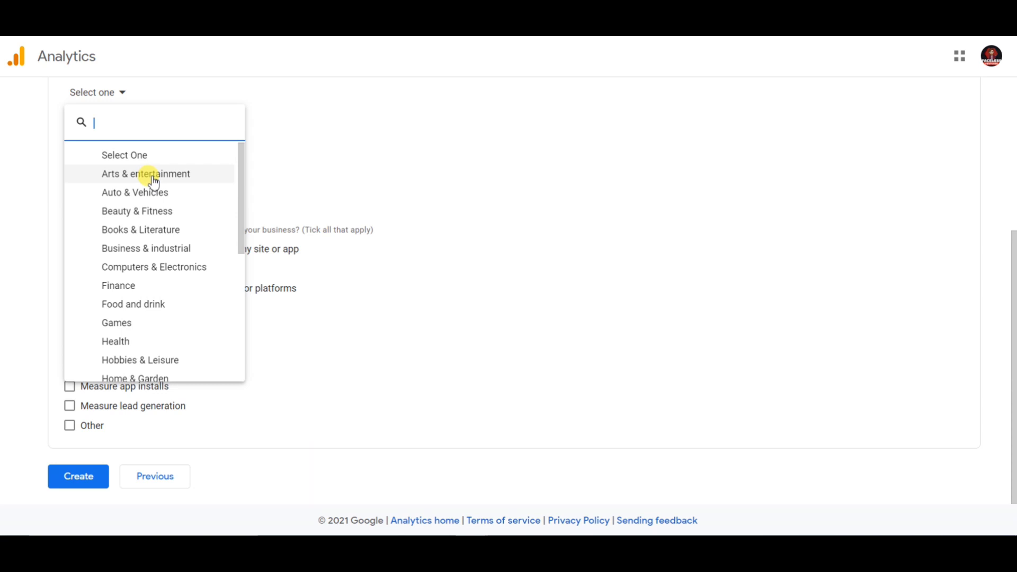
click(153, 178)
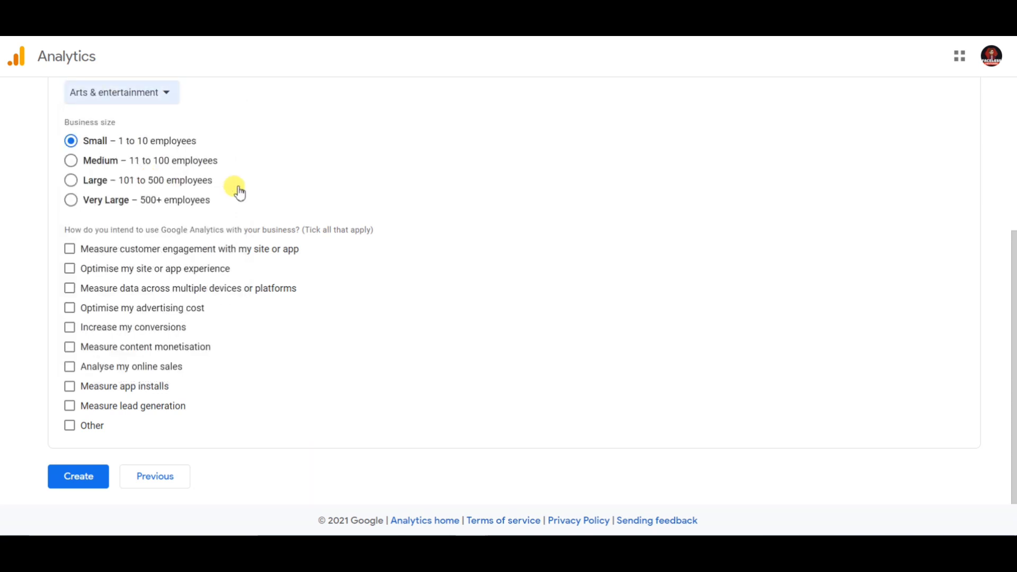
- Choose only "Measure customer engagement with my site or app" as the intended use and submit the account for creation
click(71, 425)
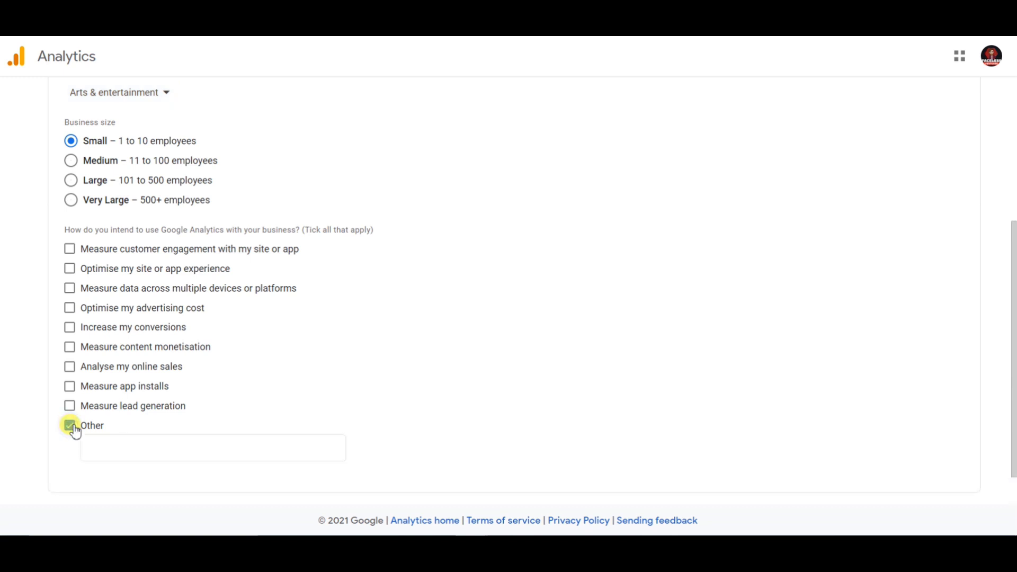
scroll(100, 437, down, 2)
click(128, 407)
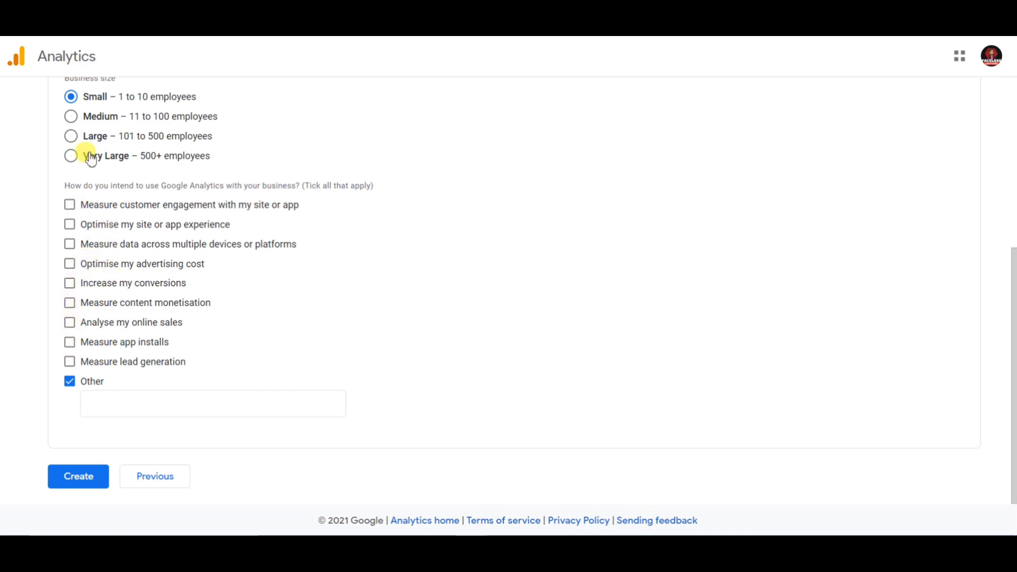
click(71, 205)
click(69, 384)
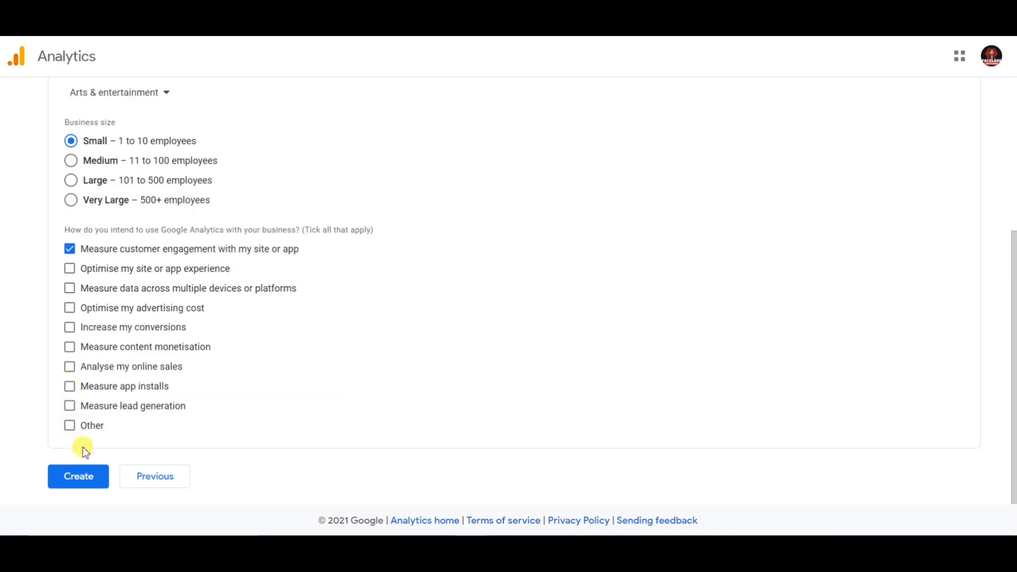
click(83, 477)
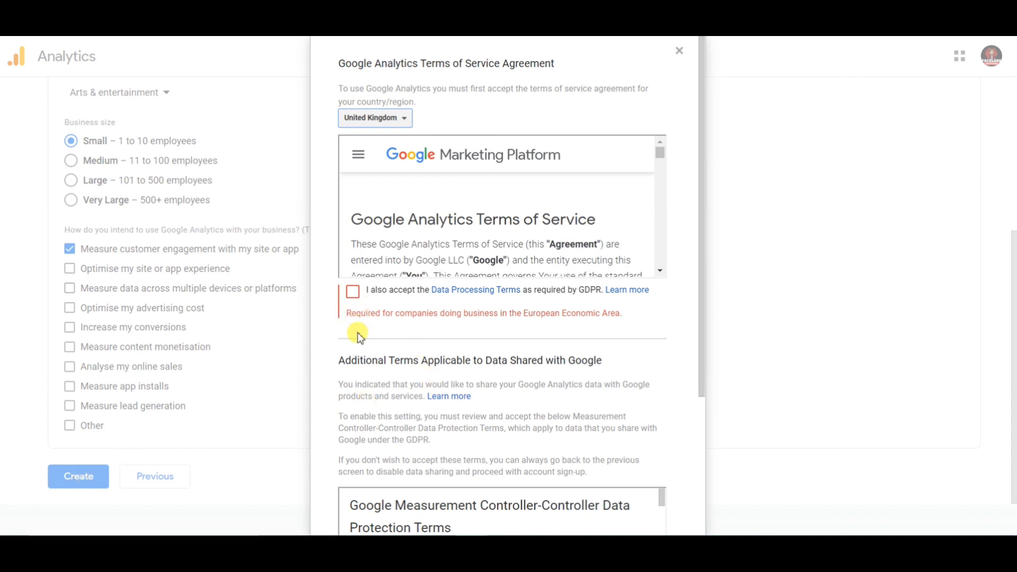
- Accept the Data Processing Terms required by GDPR and skim the United Kingdom Terms of Service Agreement
scroll(357, 332, down, 1)
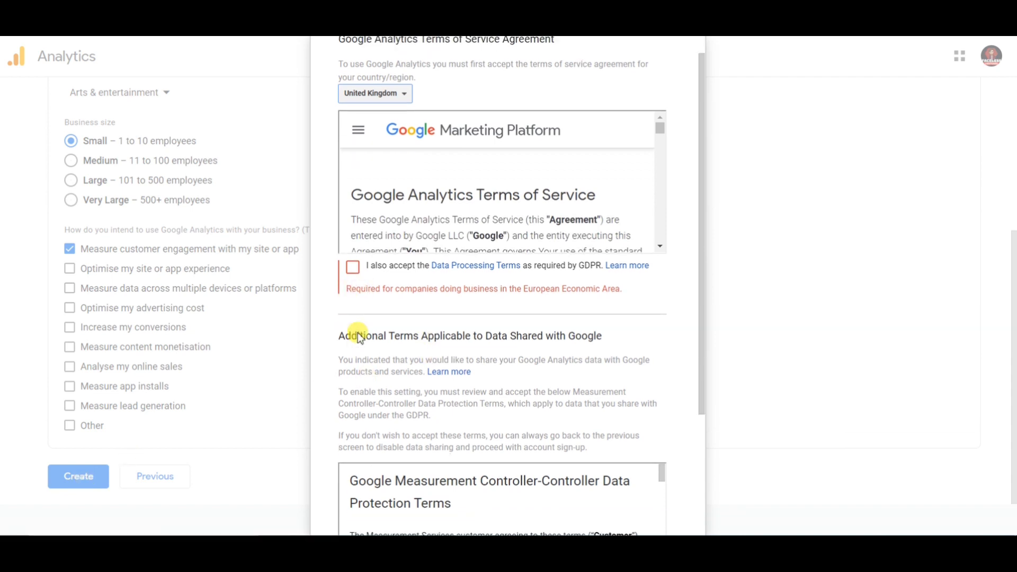
click(352, 271)
scroll(434, 241, down, 4)
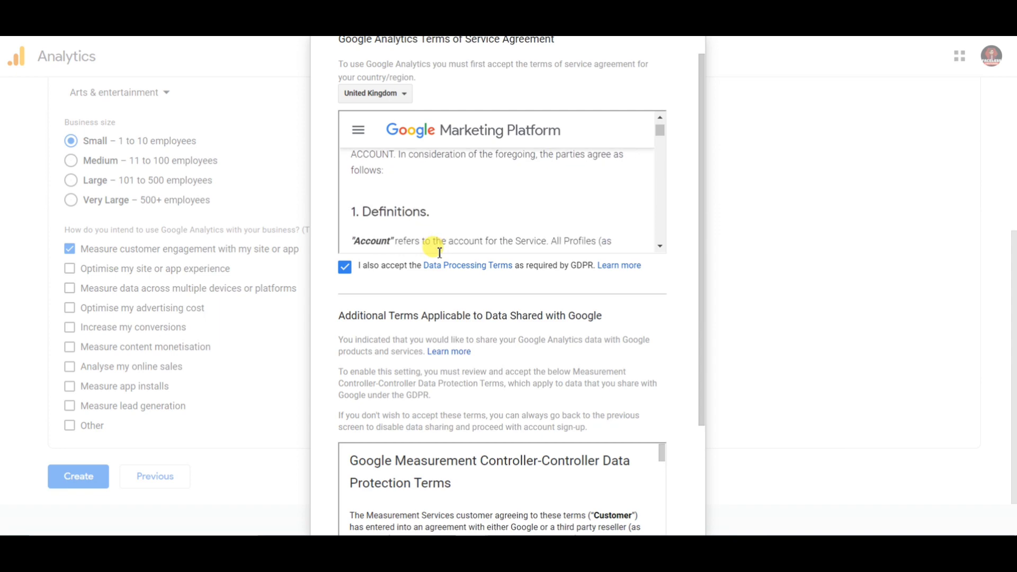
scroll(439, 253, down, 15)
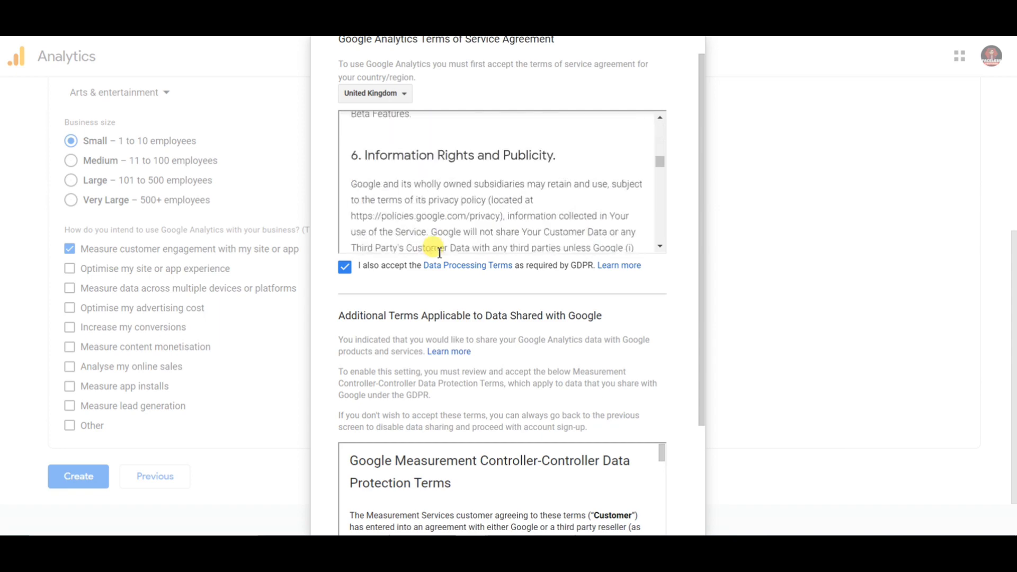
scroll(439, 252, down, 15)
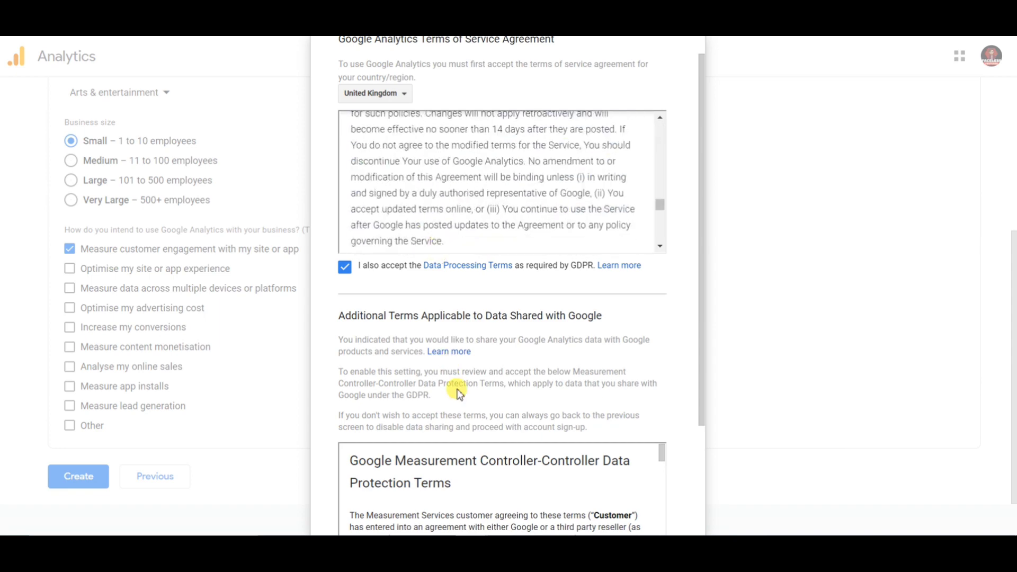
- Agree to the Measurement Controller-Controller Data Protection Terms, skim their text and accept the whole agreement
scroll(459, 392, down, 6)
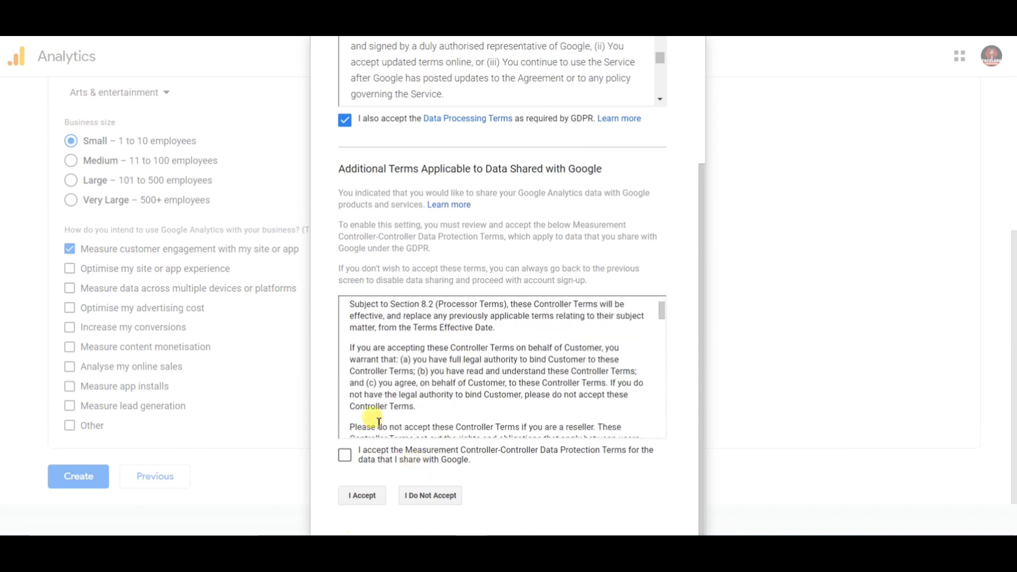
click(345, 455)
scroll(468, 420, down, 5)
scroll(473, 422, down, 15)
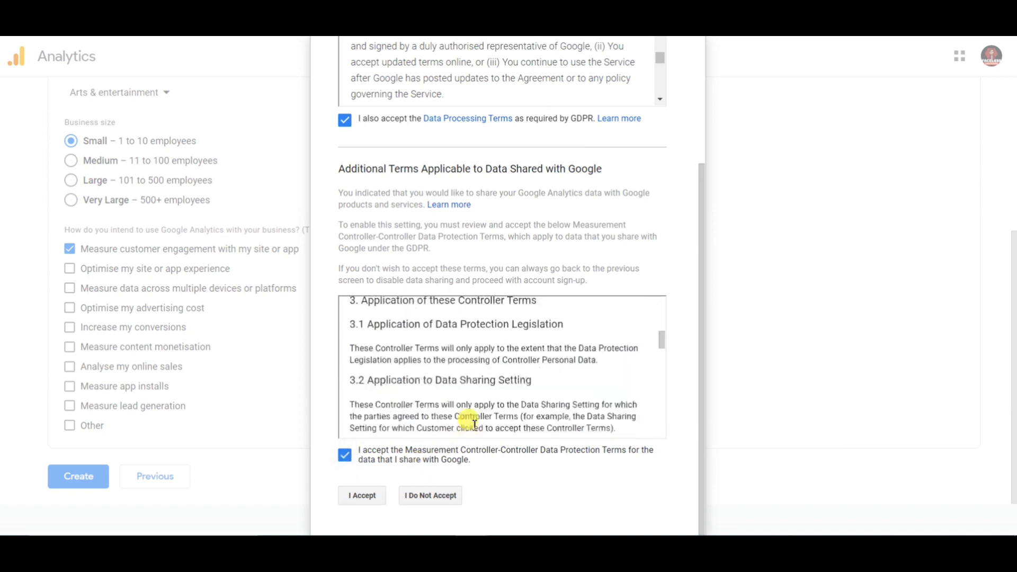
scroll(392, 300, up, 10)
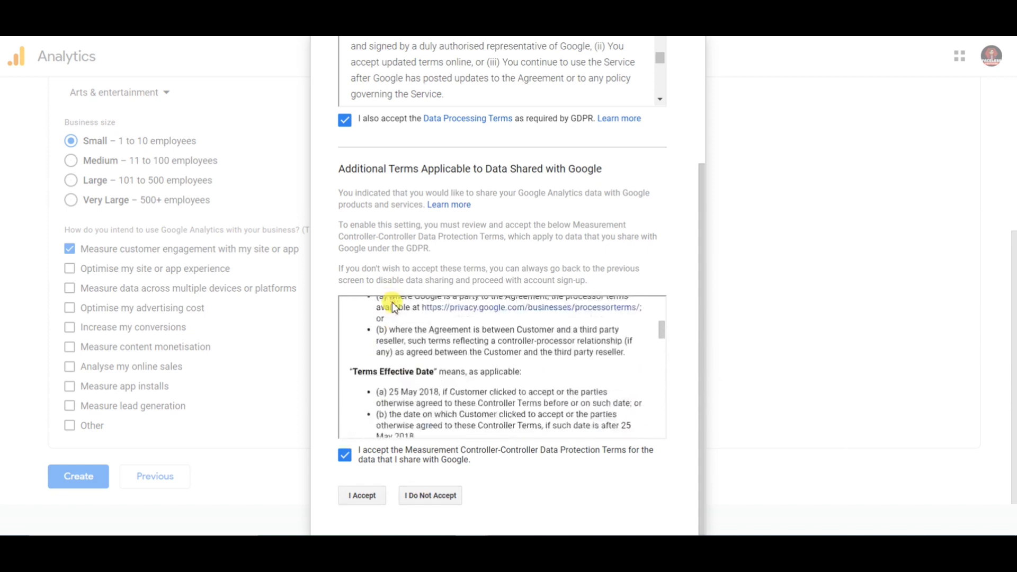
scroll(392, 300, down, 5)
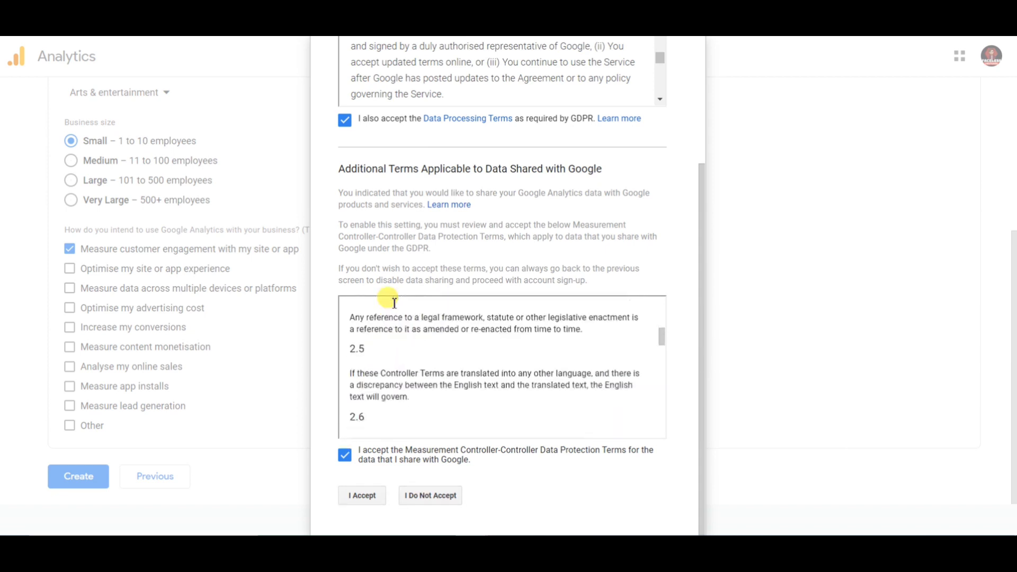
click(359, 496)
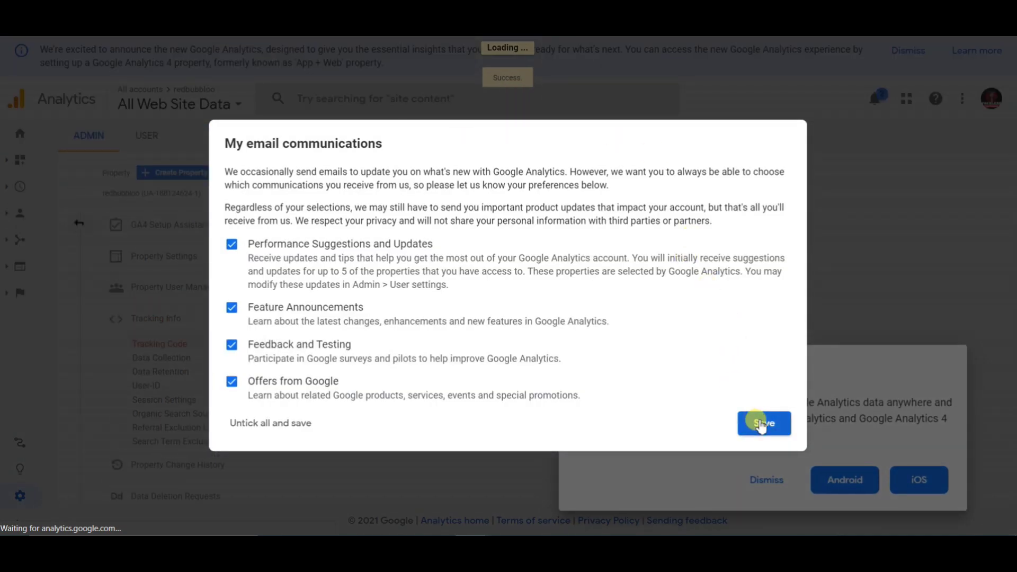
- Save the email communication preferences with all four options enabled and dismiss the mobile app offer and search tip
click(768, 427)
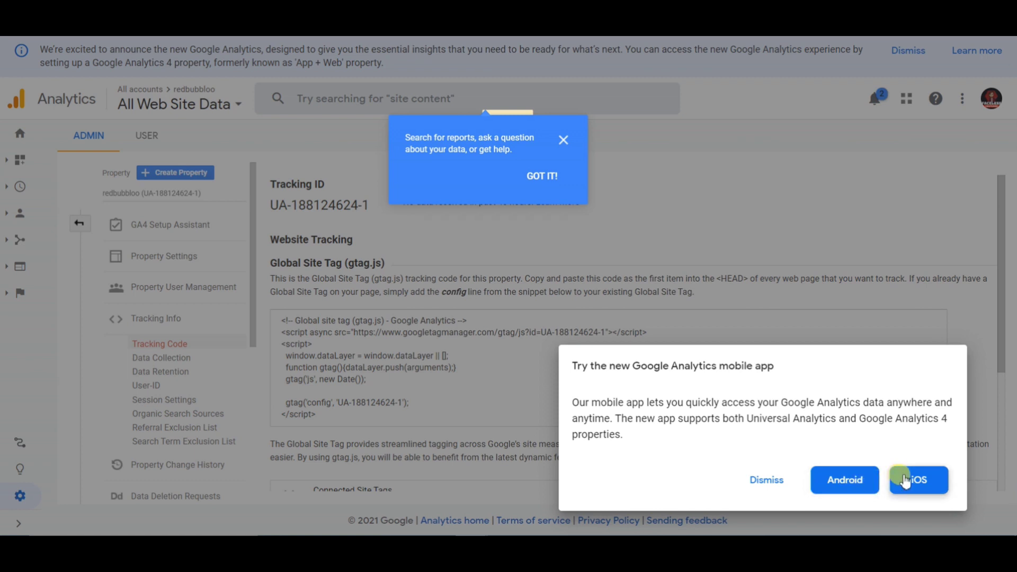
click(767, 480)
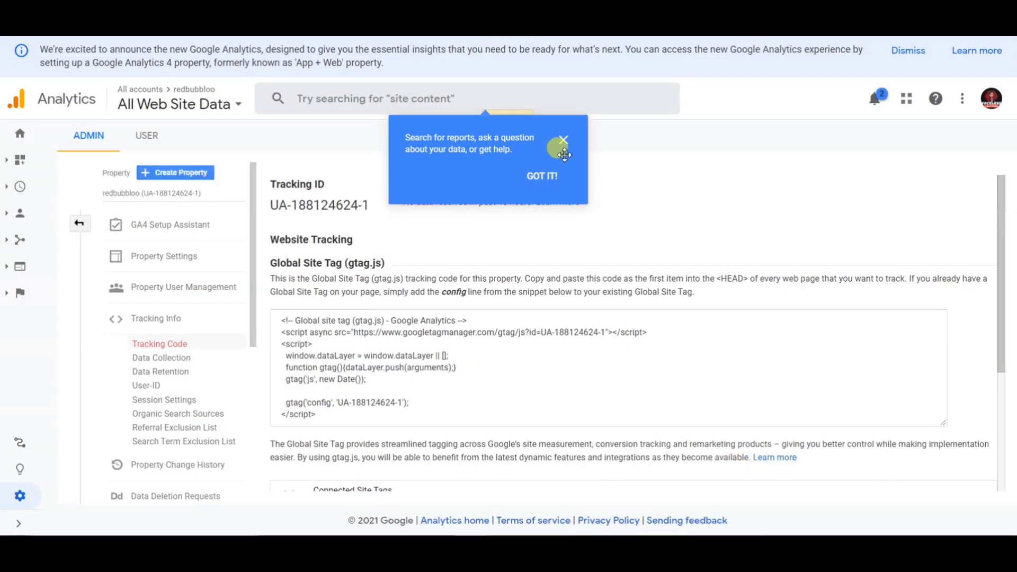
click(561, 140)
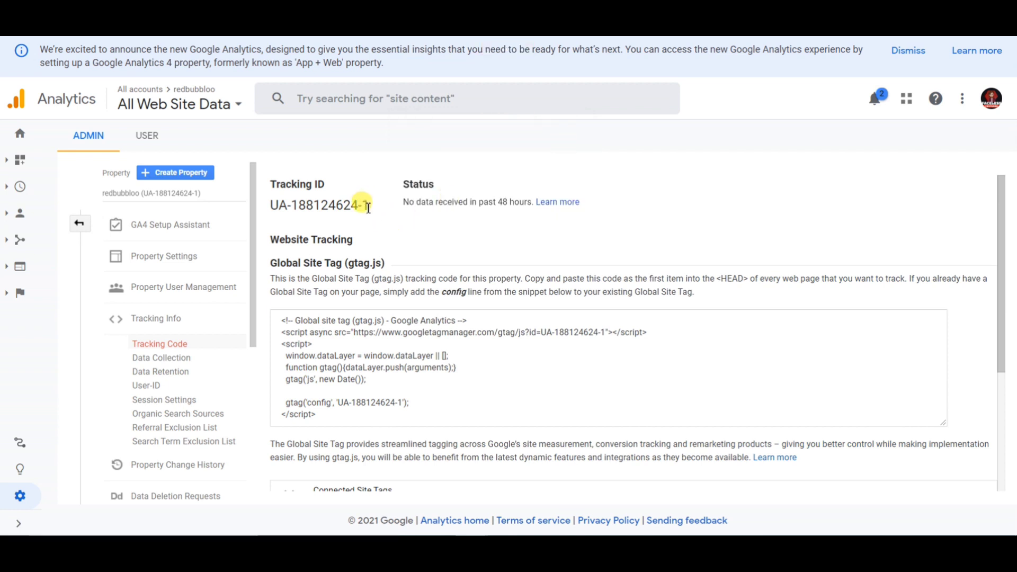
- Highlight the new property's tracking ID on the tracking code page
drag(368, 206, 271, 205)
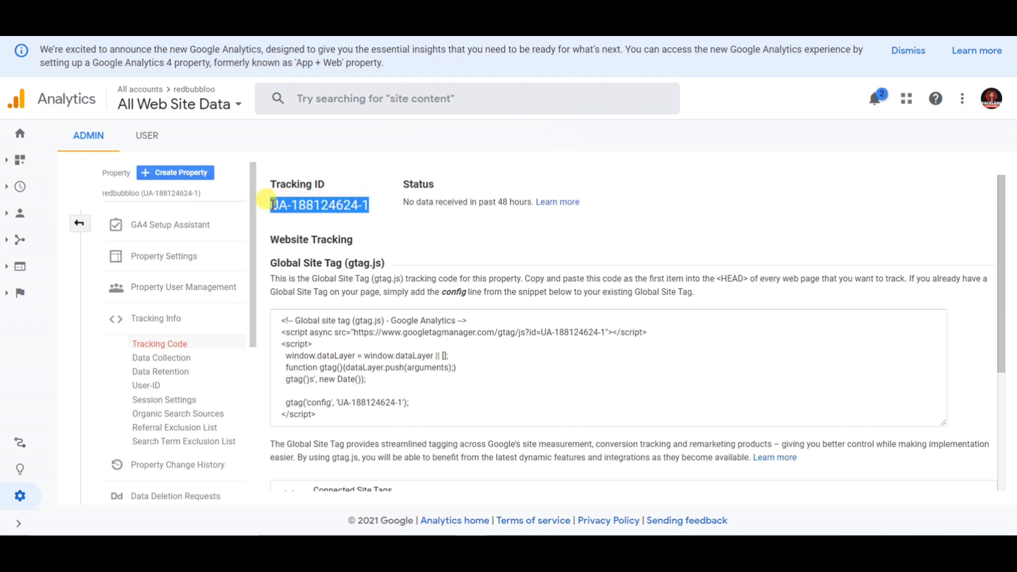
click(271, 204)
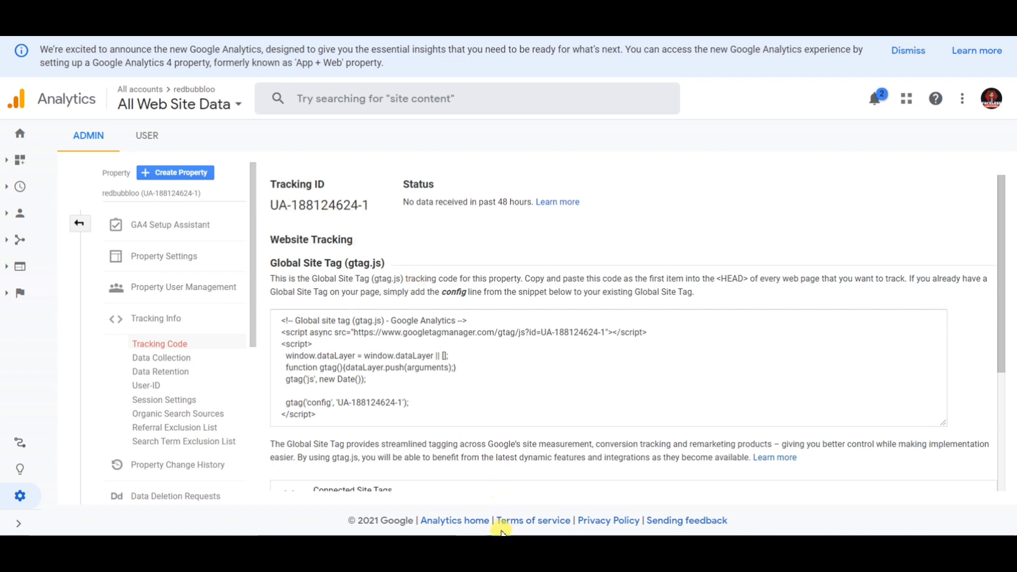
mouse_move(498, 535)
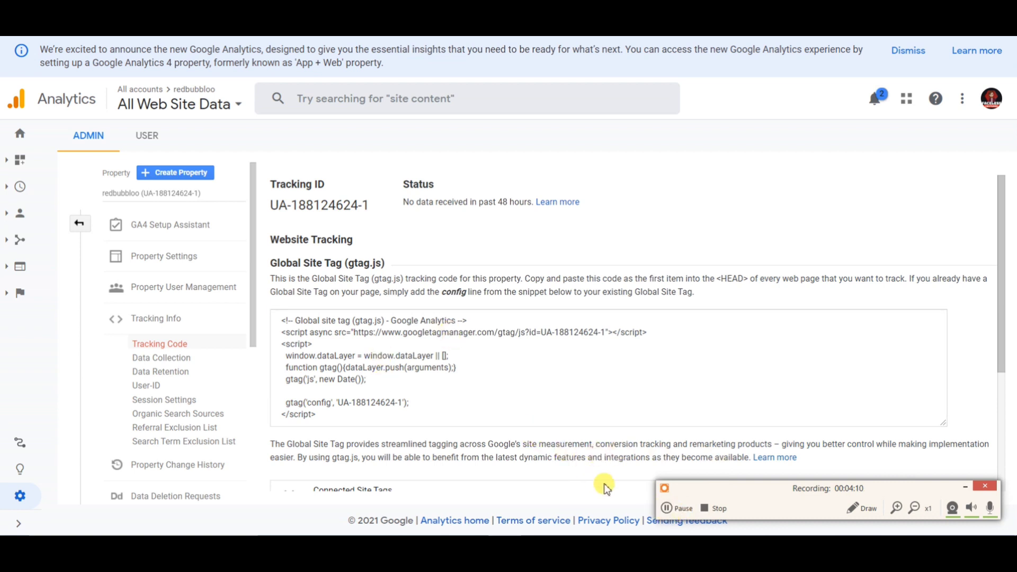
click(666, 509)
click(669, 509)
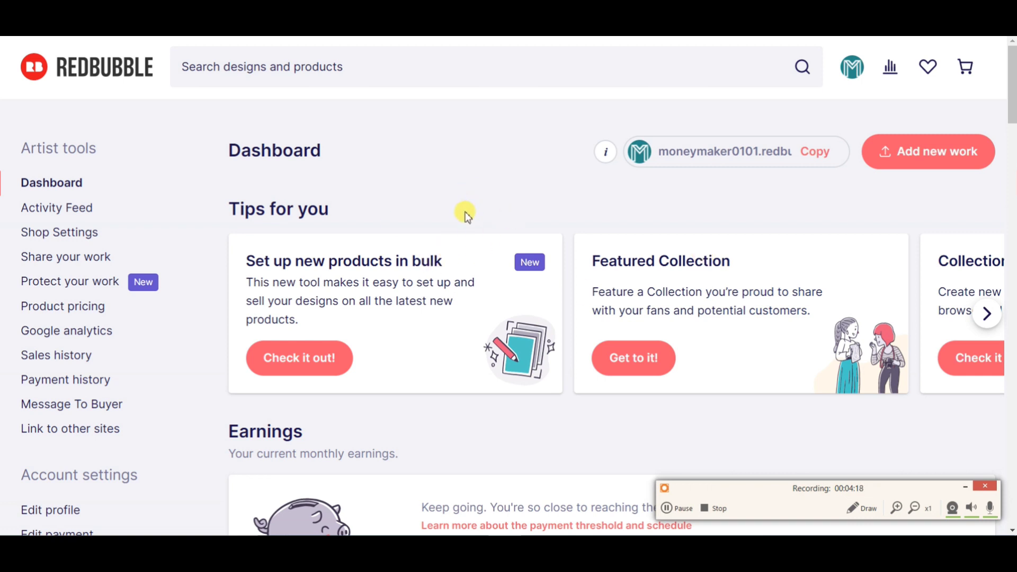
- On the Redbubble dashboard, open the Google Analytics page from the artist tools and locate the Web Property ID
click(64, 334)
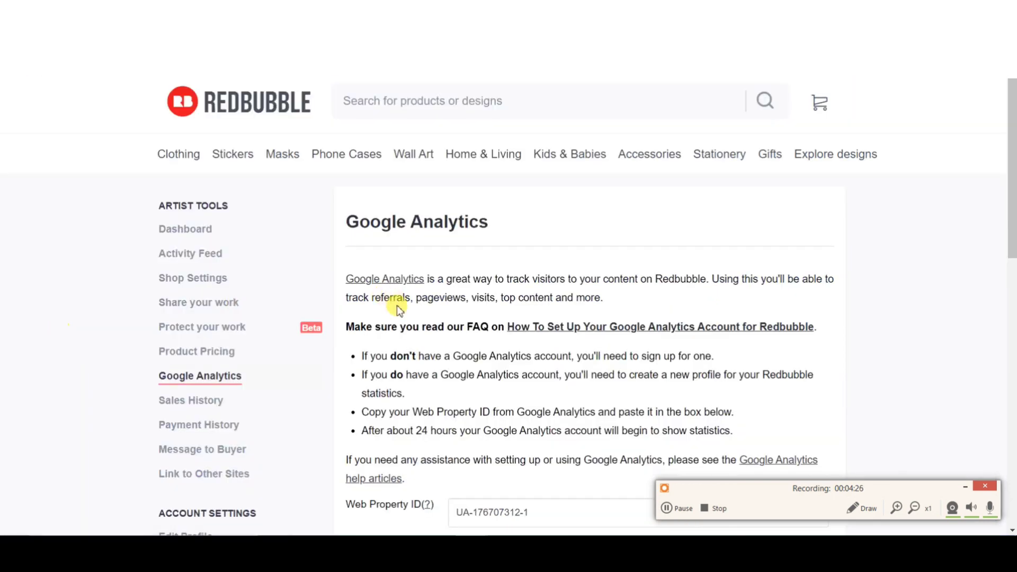
scroll(398, 309, down, 1)
scroll(402, 368, up, 1)
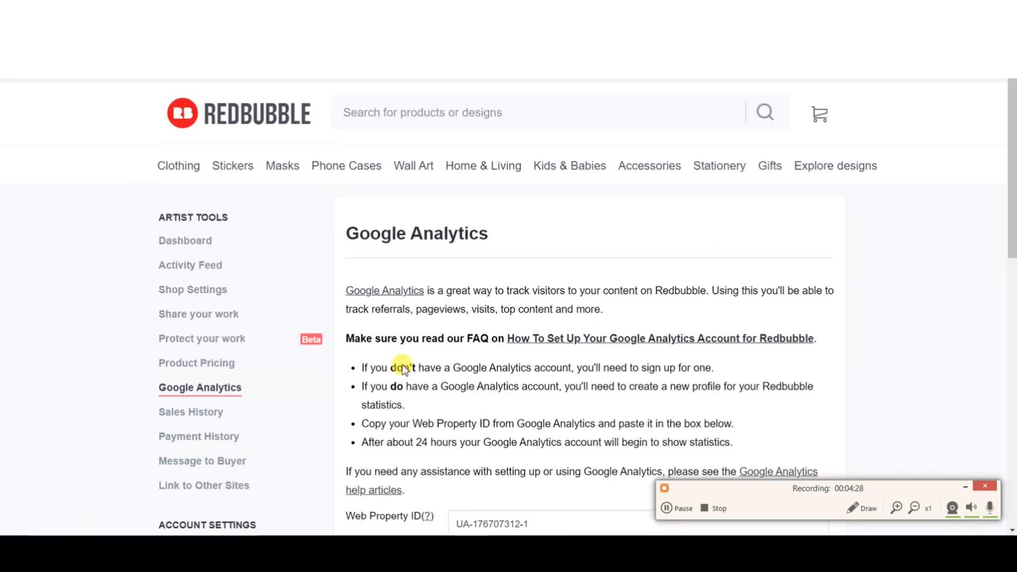
scroll(402, 368, down, 1)
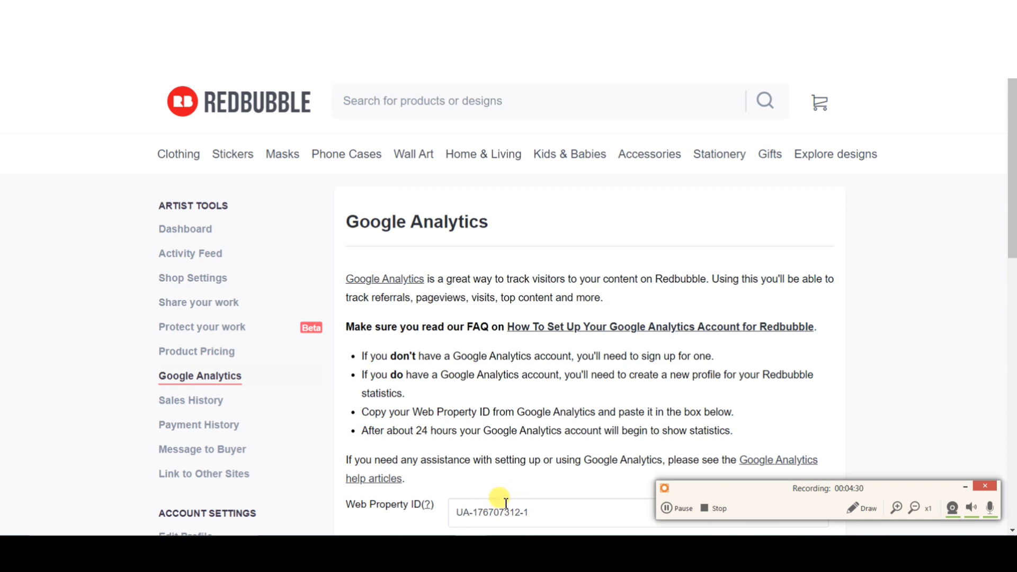
- Examine Redbubble's Google Analytics setup instructions, the Web Property ID entry and its format hint
drag(722, 491, 697, 436)
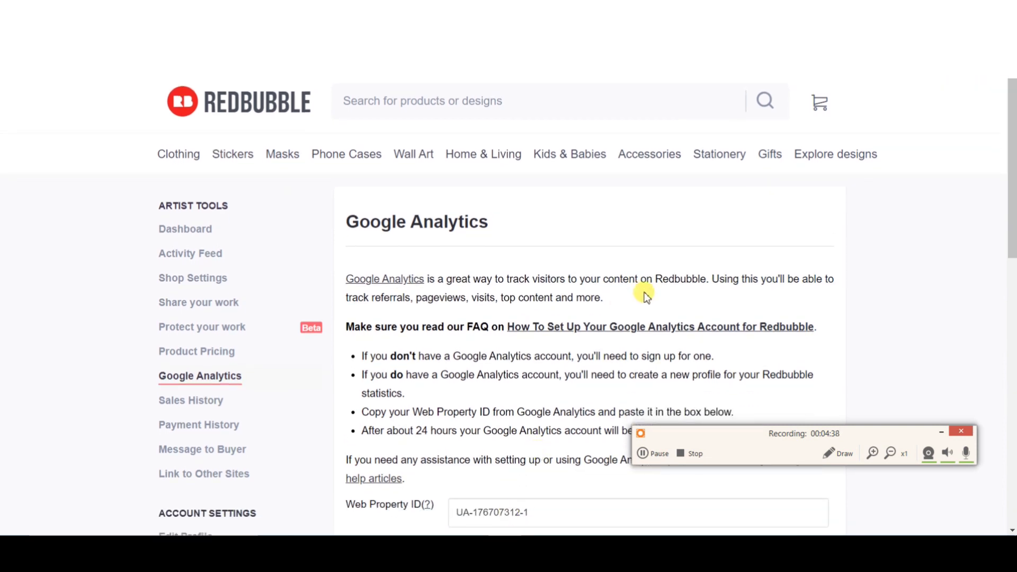
scroll(644, 294, down, 4)
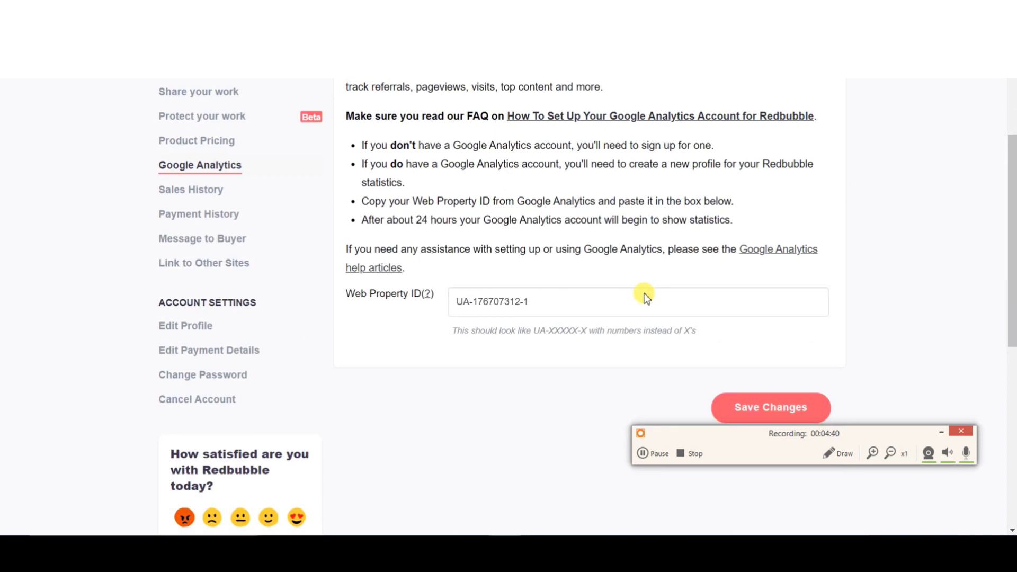
scroll(644, 293, up, 1)
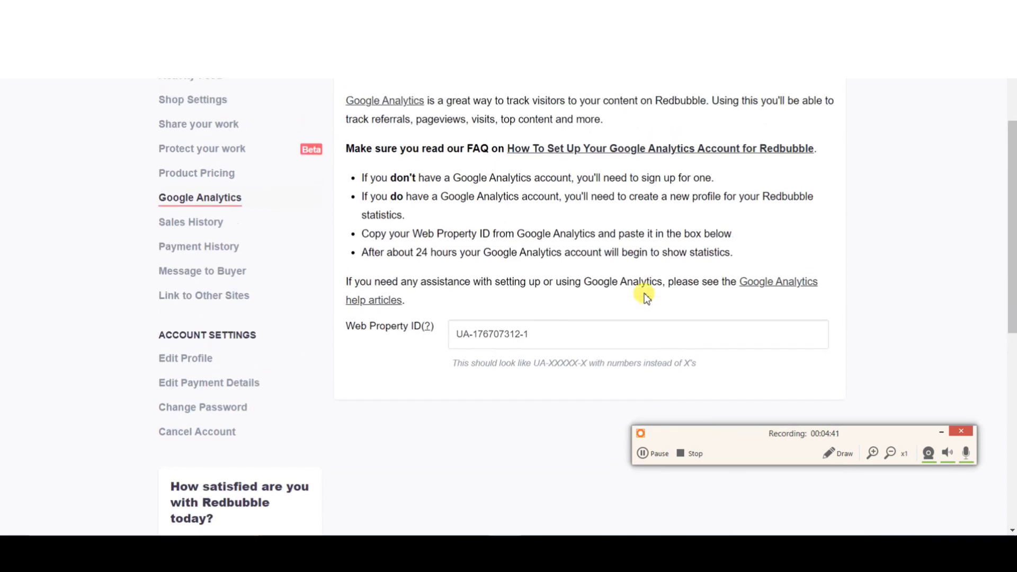
scroll(644, 294, up, 4)
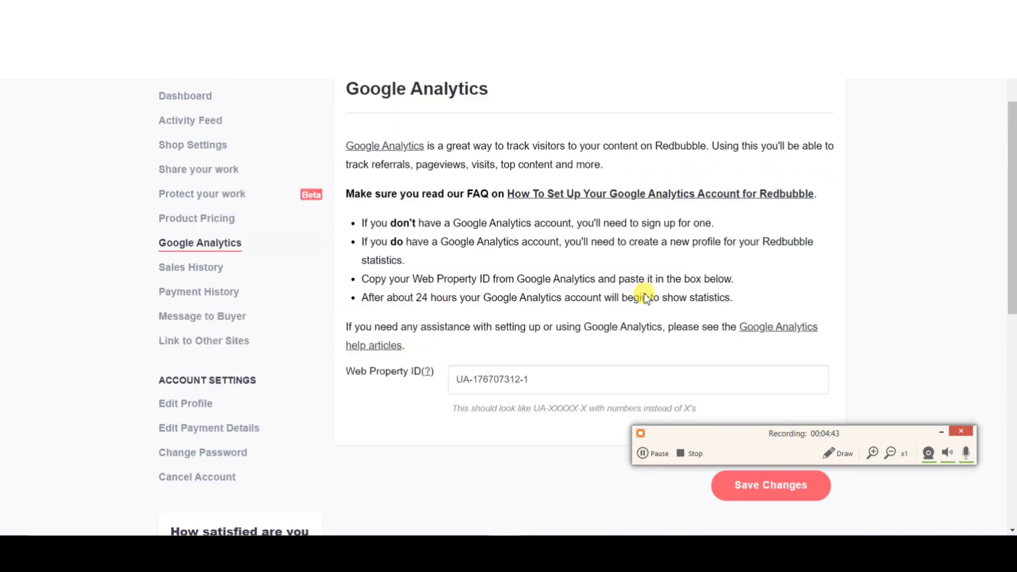
scroll(644, 293, down, 1)
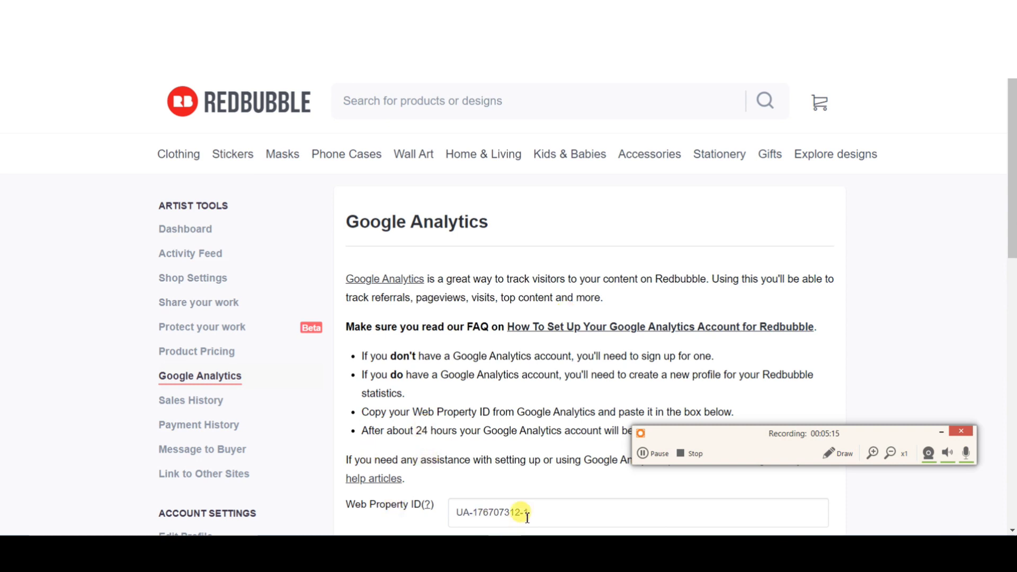
scroll(529, 487, down, 3)
scroll(530, 488, down, 1)
scroll(534, 442, up, 4)
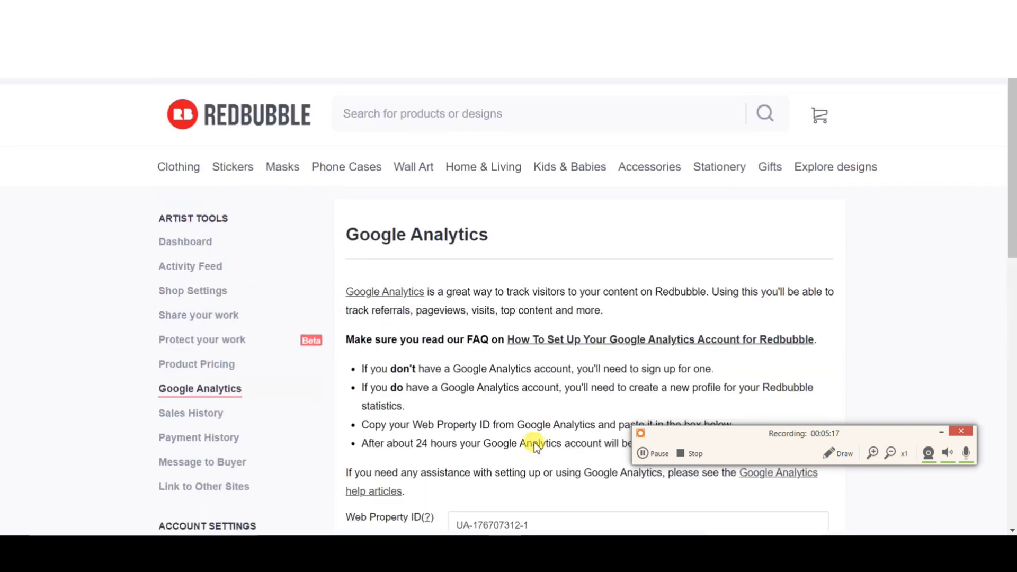